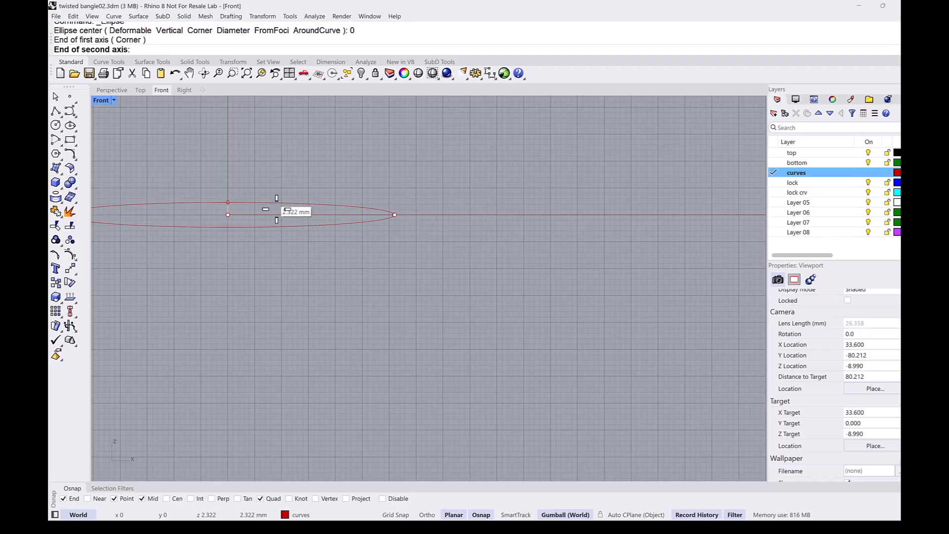
Step: Finish the origin-centred ellipse in the Front view by setting the end of its second axis at 26 mm
text(26)
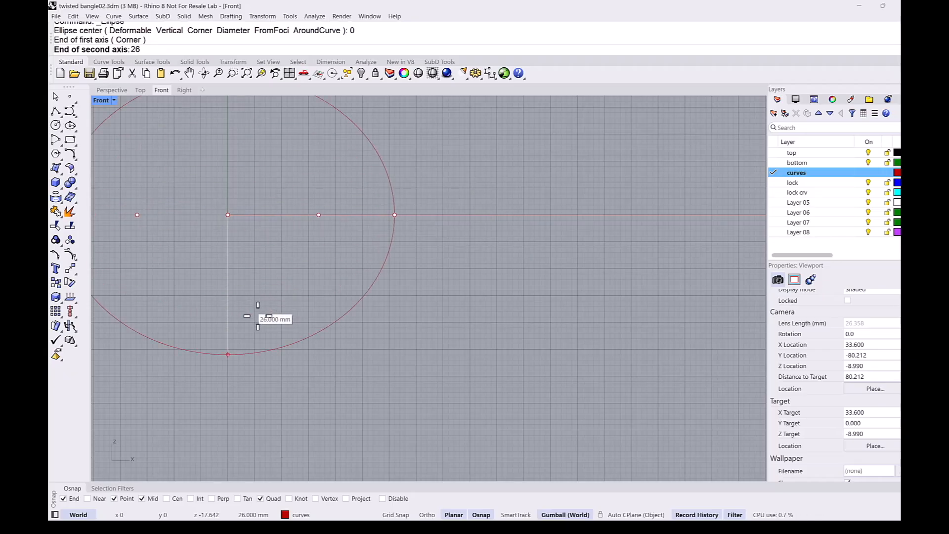
key(Return)
scroll(284, 270, down, 3)
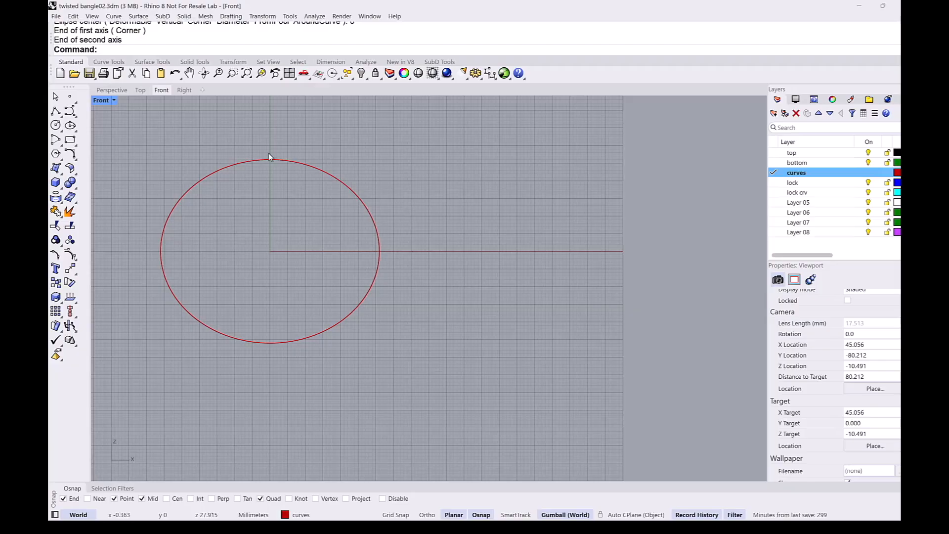
scroll(268, 153, up, 1)
scroll(262, 164, up, 1)
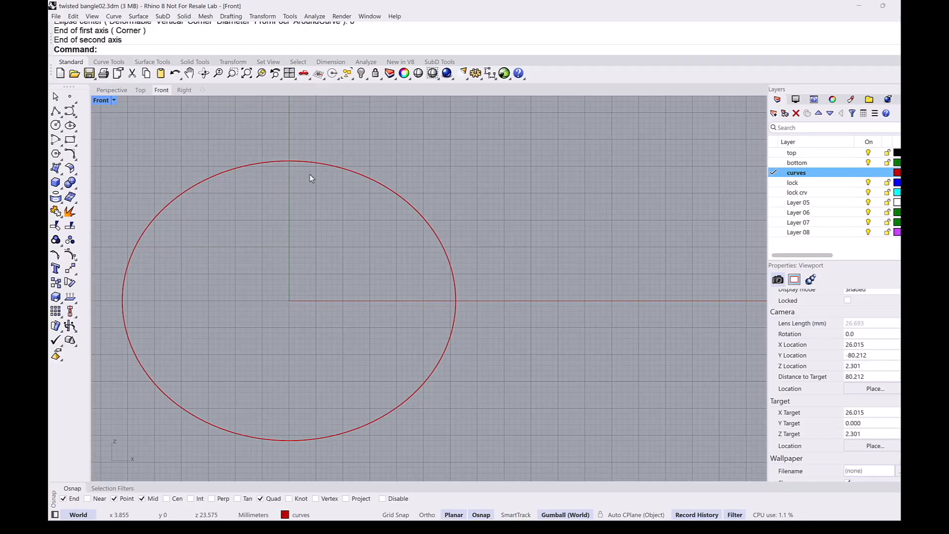
scroll(310, 176, down, 1)
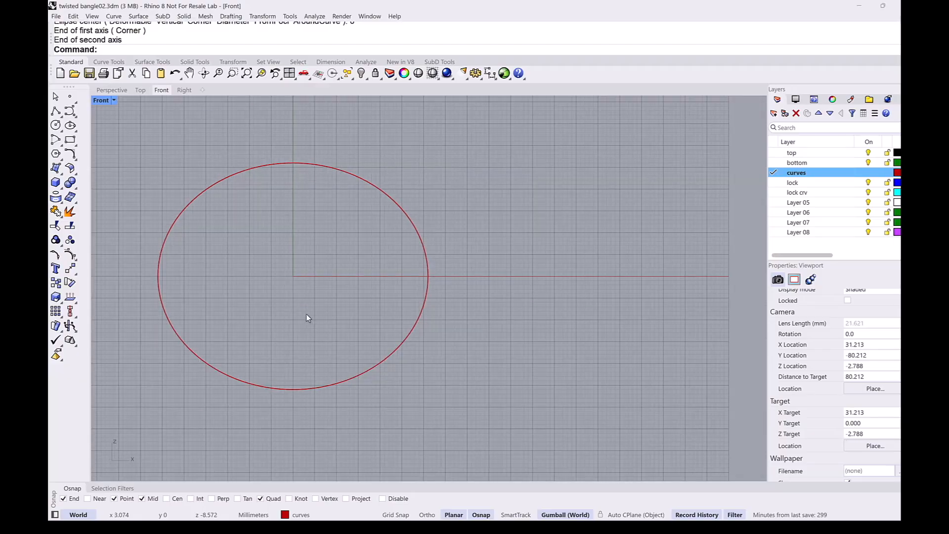
Step: Create a Helix around the ellipse with 16 turns and a 3 mm diameter, starting on the ellipse's outer side along the X axis
click(74, 114)
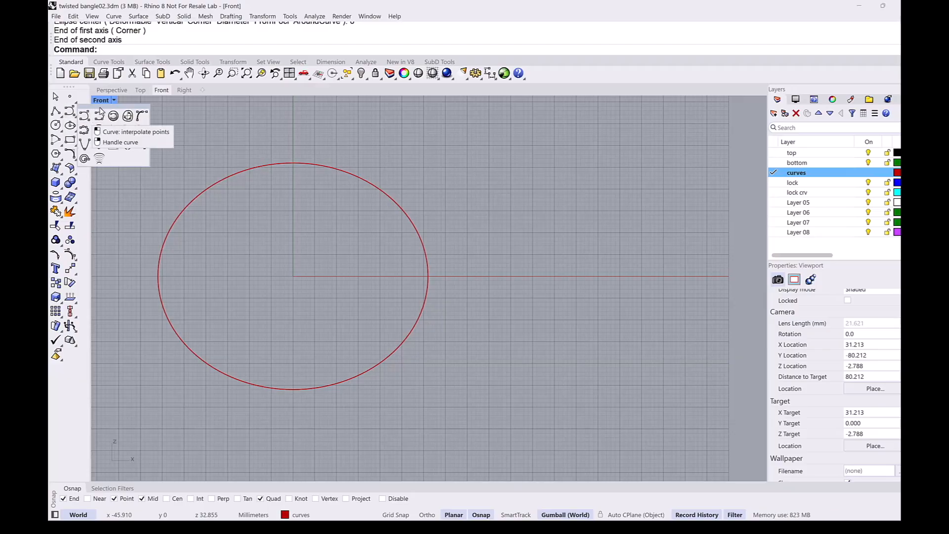
drag(113, 107, 146, 141)
click(176, 181)
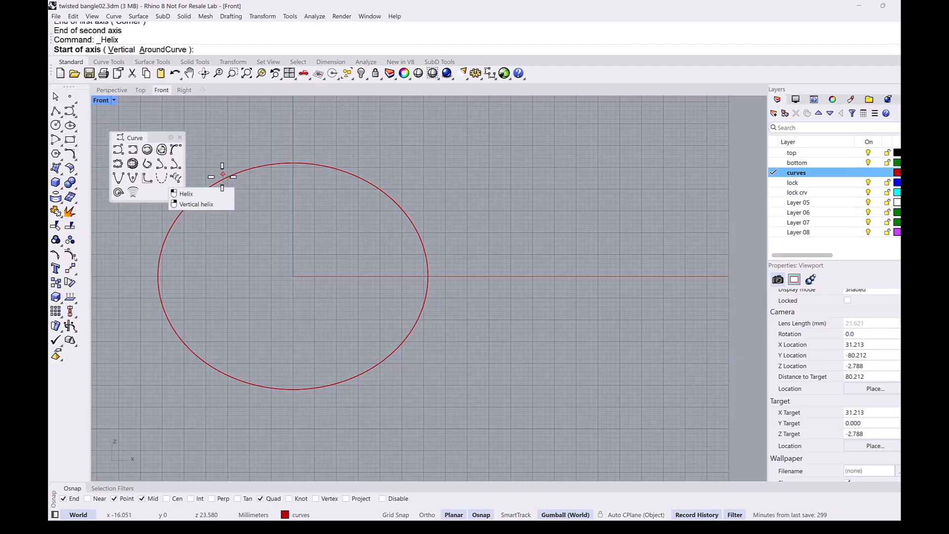
click(161, 51)
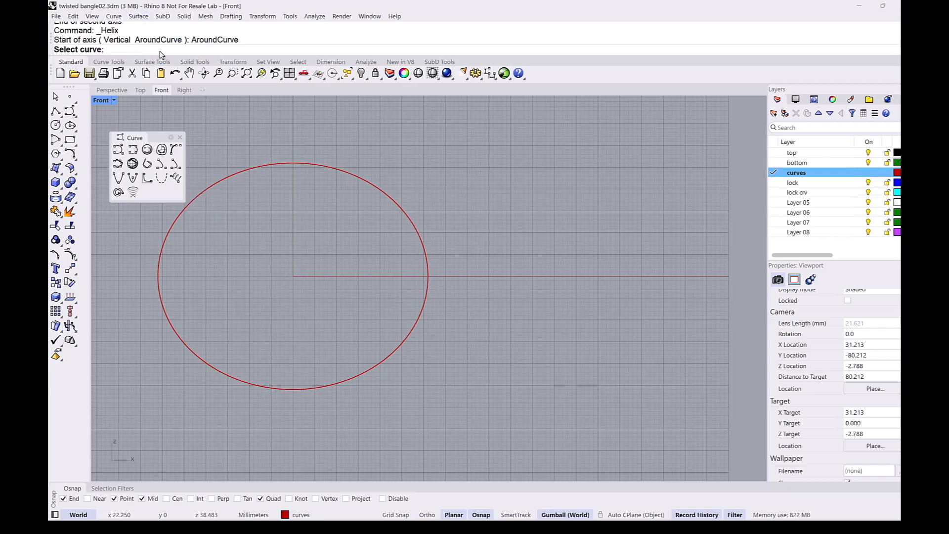
click(234, 174)
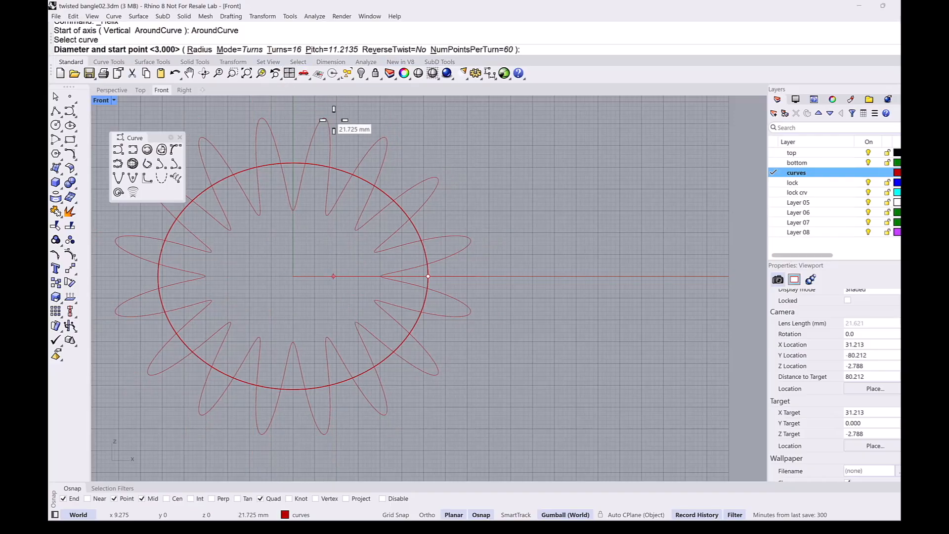
text(3)
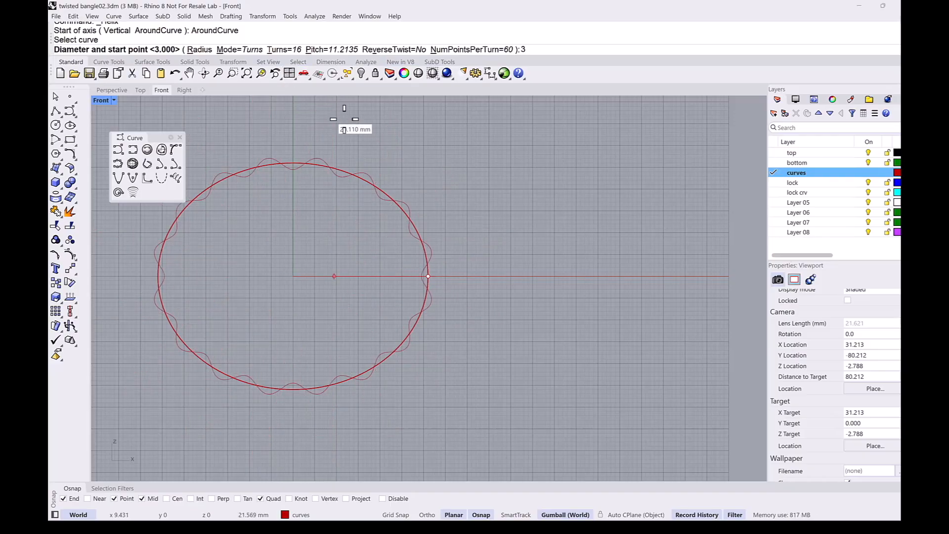
scroll(350, 110, up, 2)
right_drag(397, 125, 352, 120)
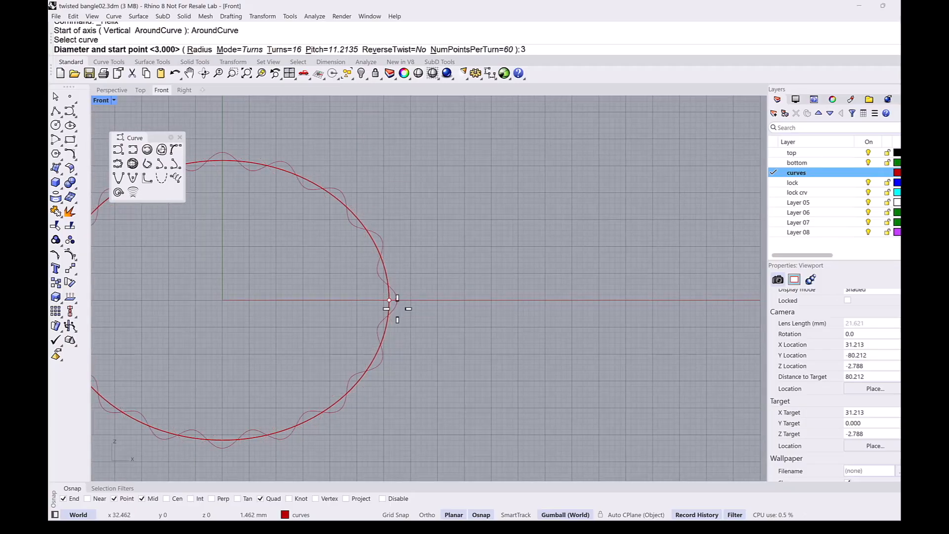
right_drag(476, 301, 416, 210)
key(Return)
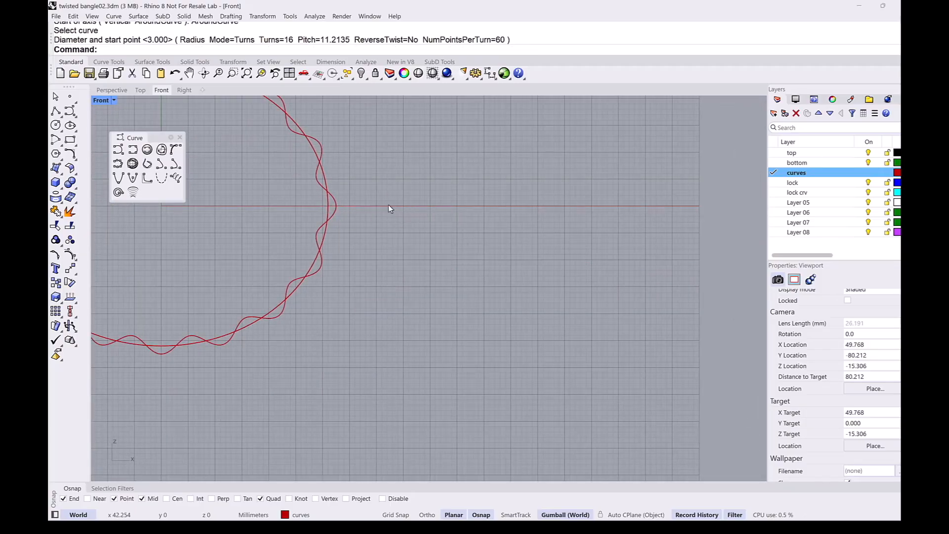
Step: Create a second 3 mm diameter, 16-turn Helix around the ellipse, starting on the inner side opposite the first helix
key(Return)
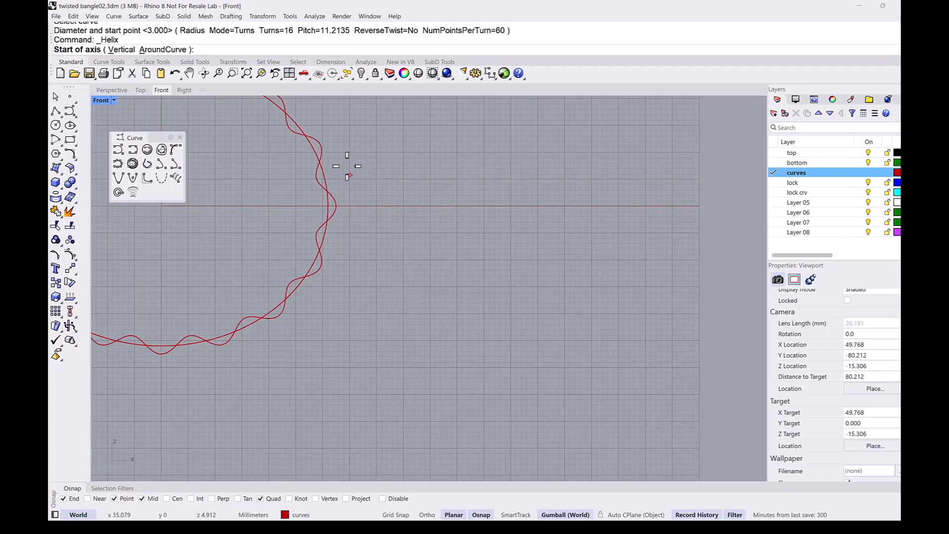
click(162, 50)
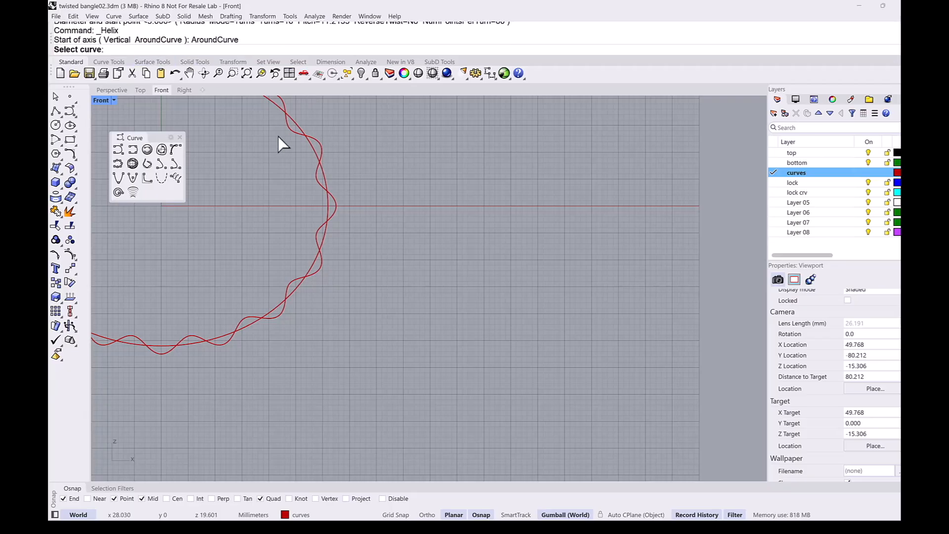
click(324, 178)
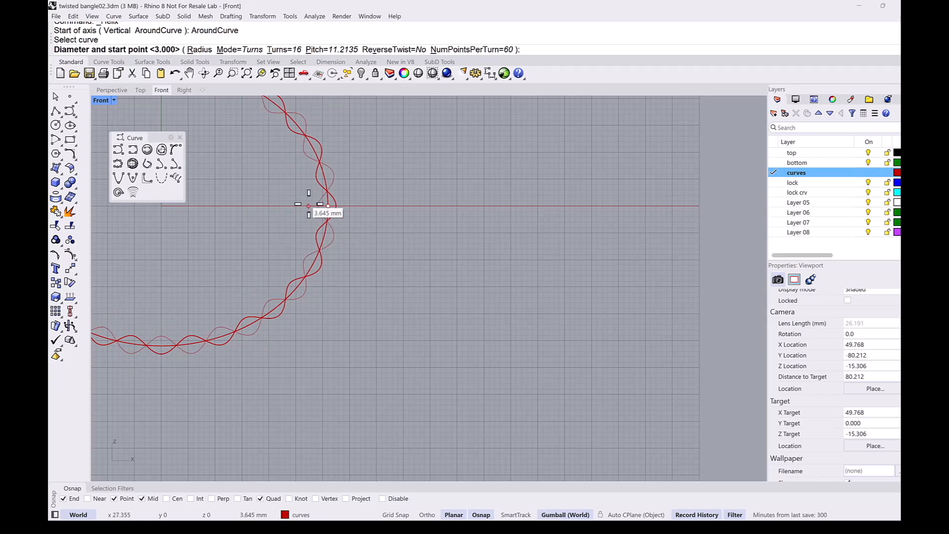
key(Return)
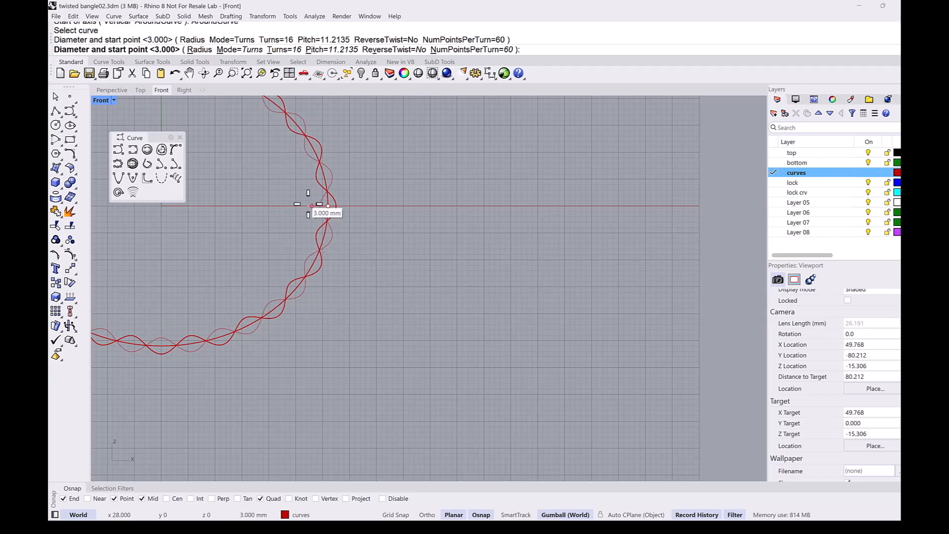
click(263, 206)
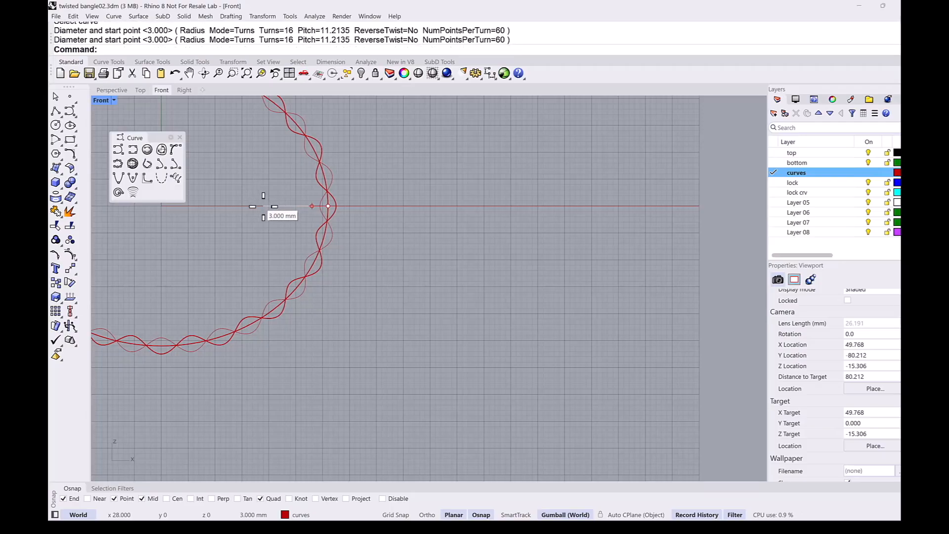
scroll(373, 197, down, 4)
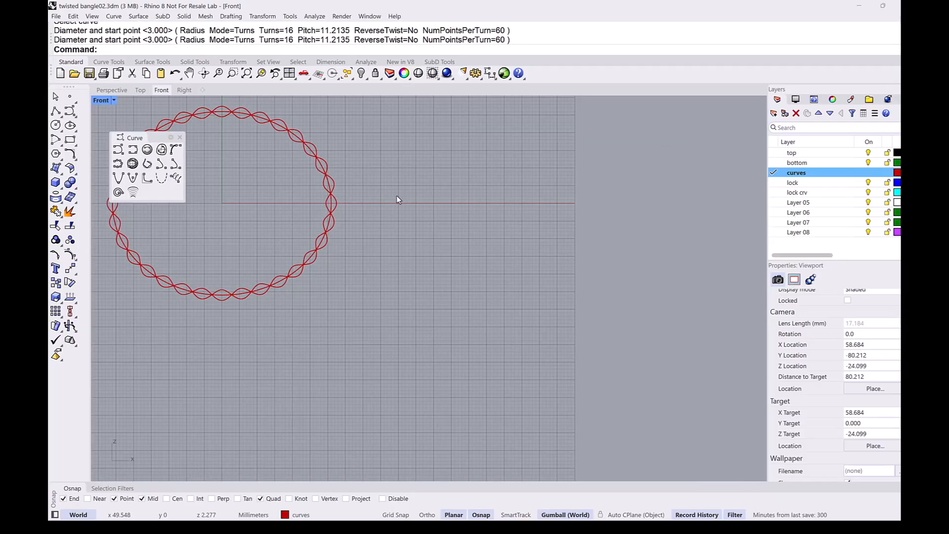
Step: Switch to the Perspective view and make the top layer current
click(122, 90)
right_drag(322, 193, 304, 236)
click(774, 153)
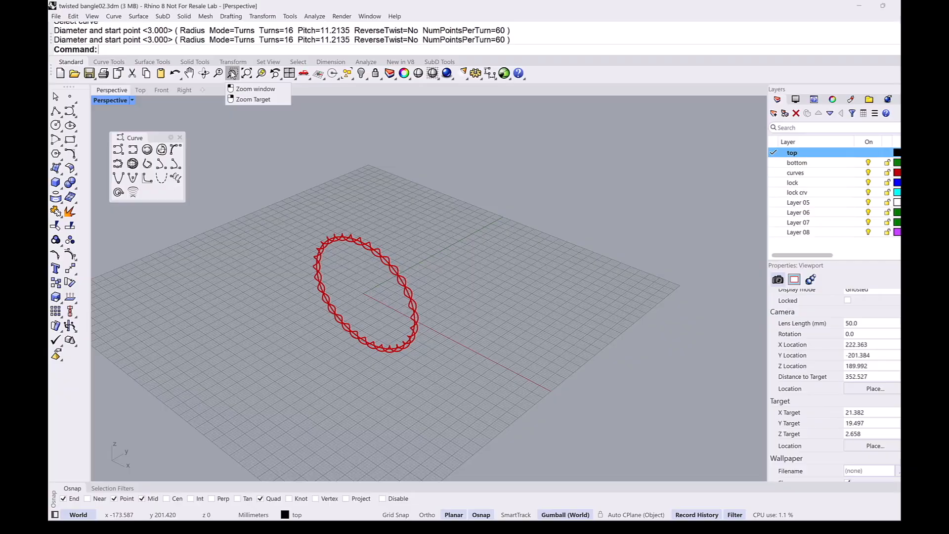
Step: Create 3.5 mm diameter pipes around both helix curves in one multiple Pipe operation, leaving the ellipse out
click(195, 62)
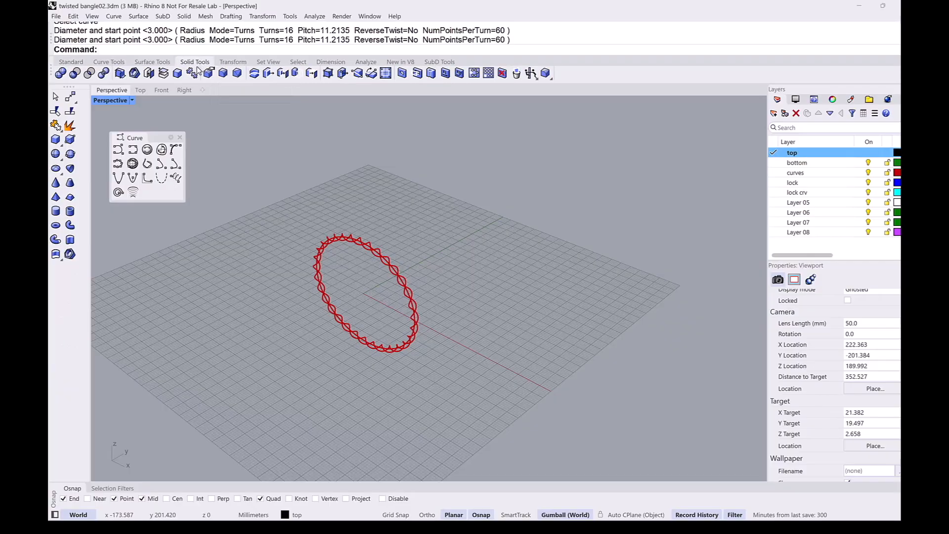
click(71, 225)
scroll(356, 250, up, 2)
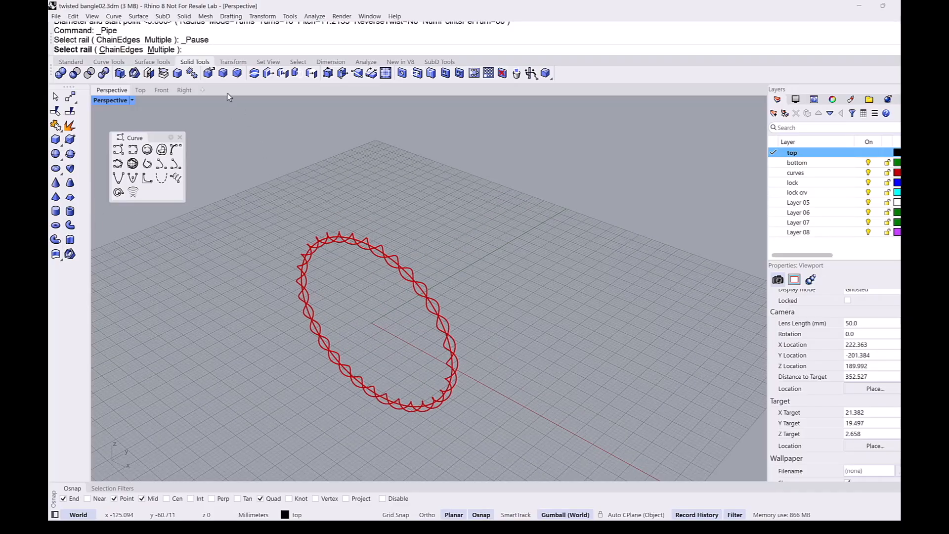
click(165, 49)
scroll(371, 250, up, 2)
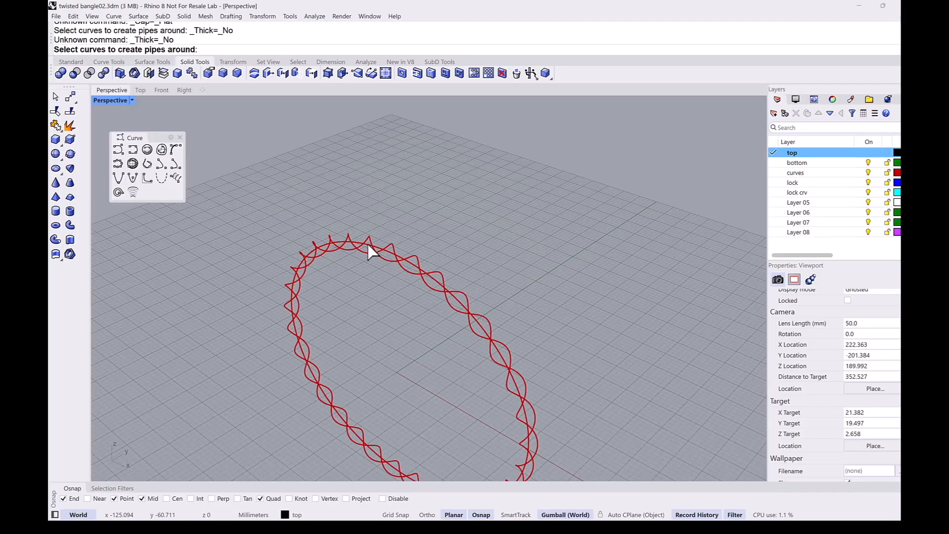
click(395, 255)
scroll(390, 255, up, 2)
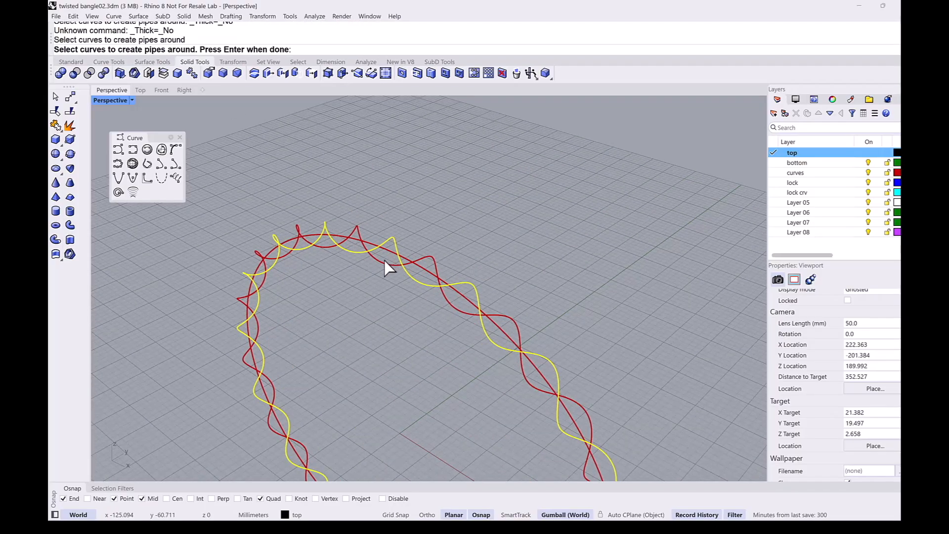
click(386, 268)
scroll(330, 236, down, 1)
key(Return)
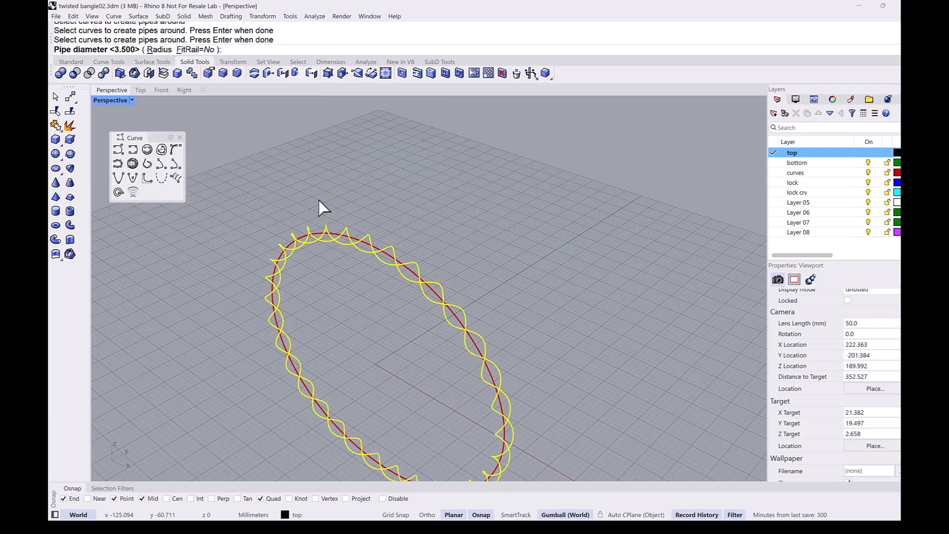
key(Return)
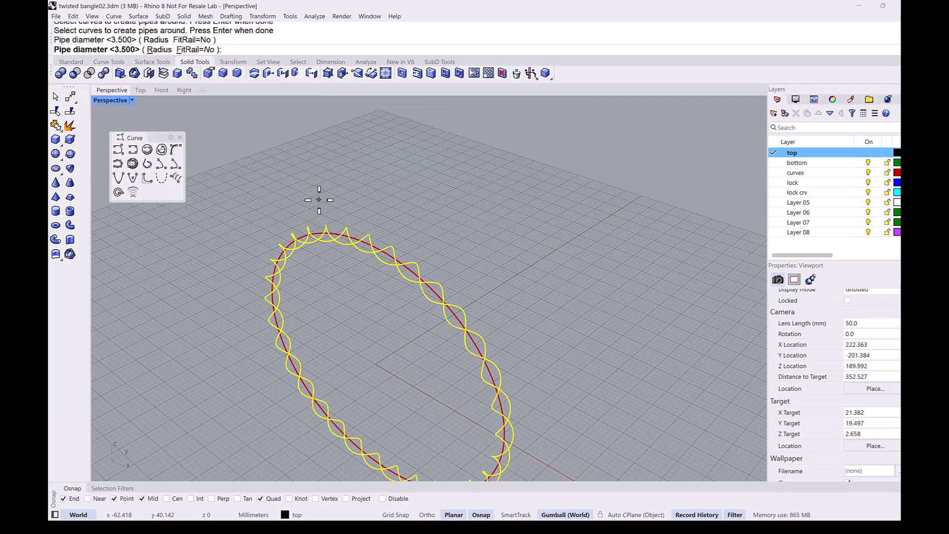
scroll(319, 197, down, 2)
right_drag(344, 214, 438, 203)
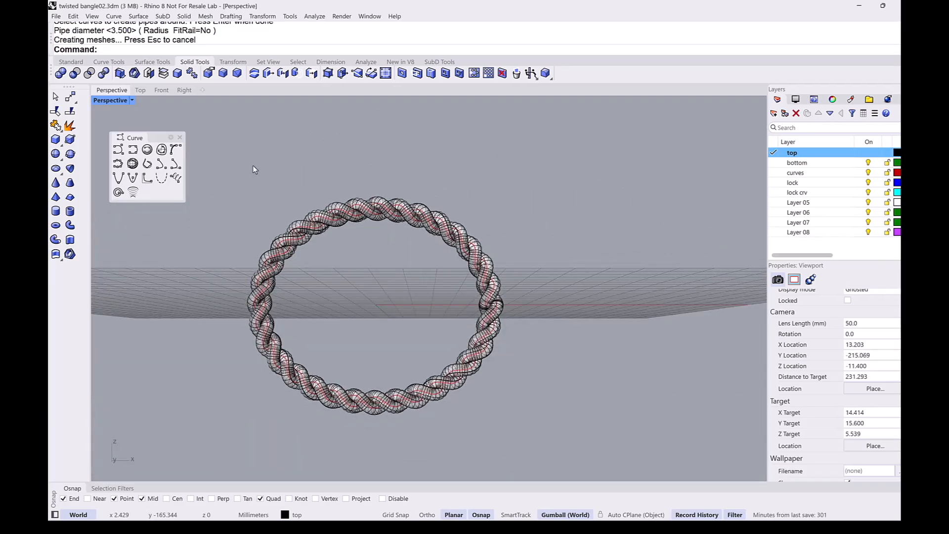
right_drag(324, 239, 440, 348)
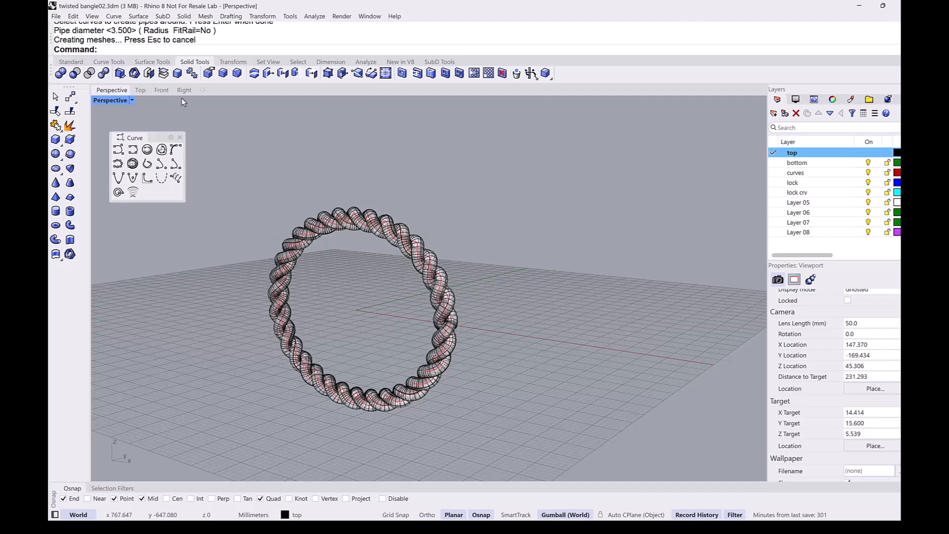
Step: Show the Front view in Wireframe display mode and close the floating Curve palette
click(161, 91)
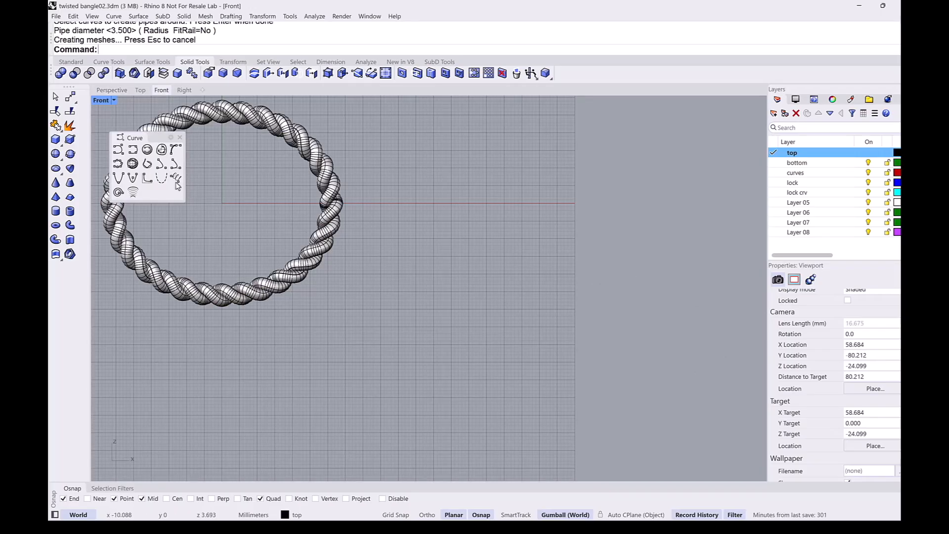
click(180, 137)
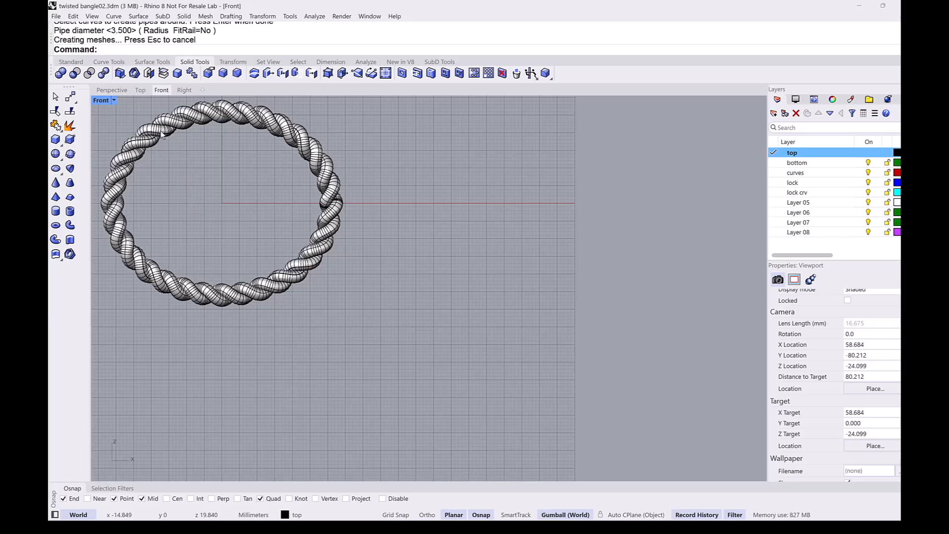
click(112, 101)
click(126, 137)
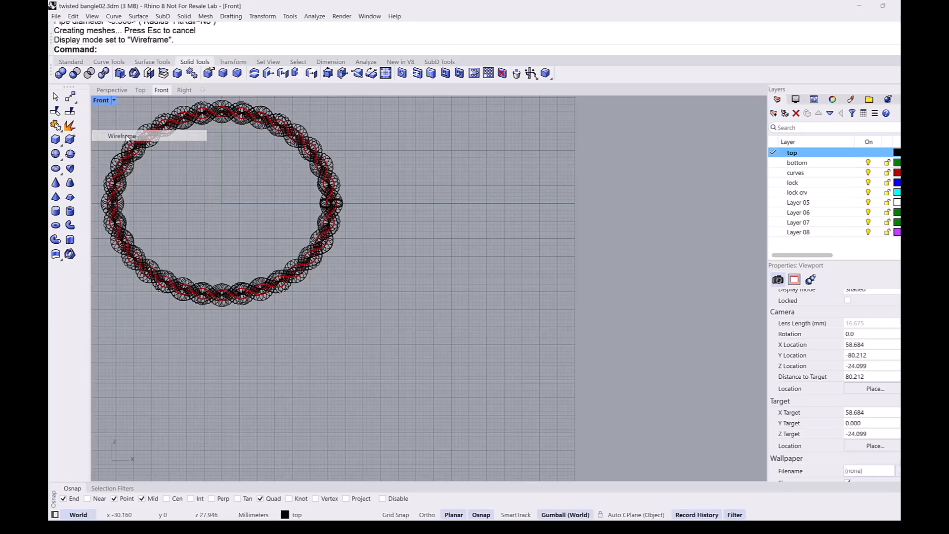
scroll(332, 196, up, 10)
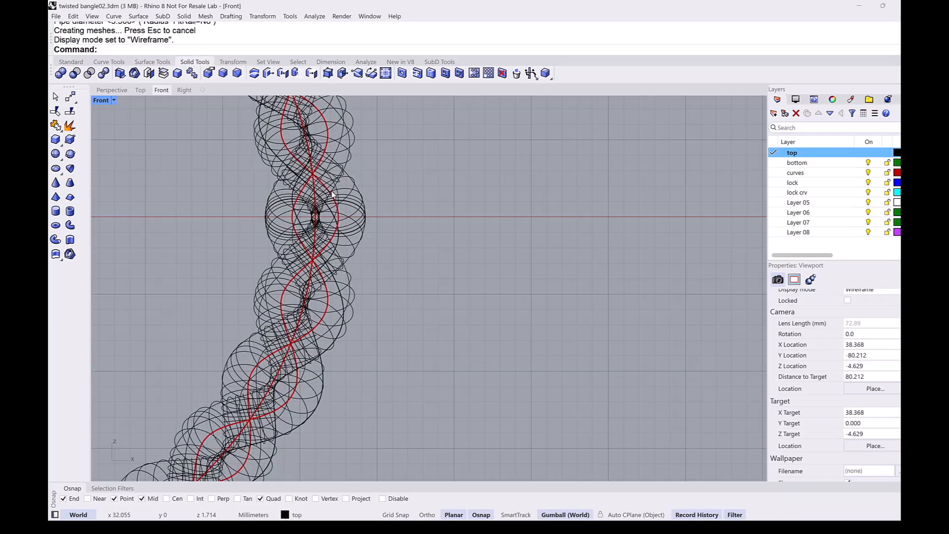
Step: Make the curves layer current and draw a 1.25 mm diameter circle centred on the ellipse's end point at x 31
click(70, 61)
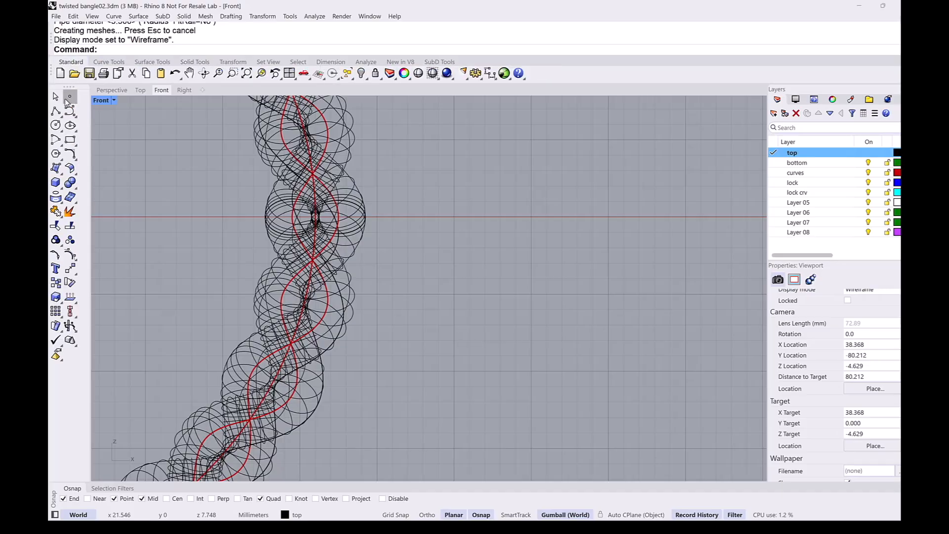
click(56, 125)
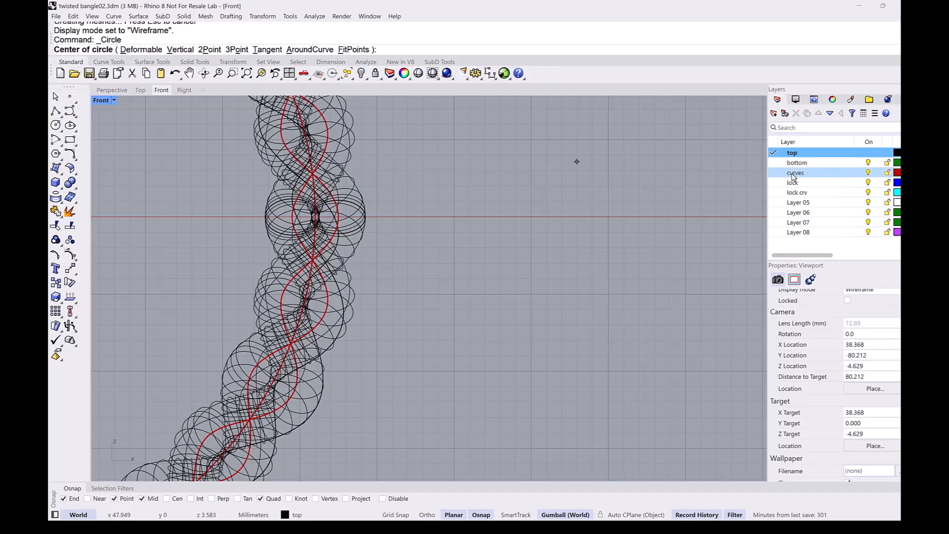
click(773, 173)
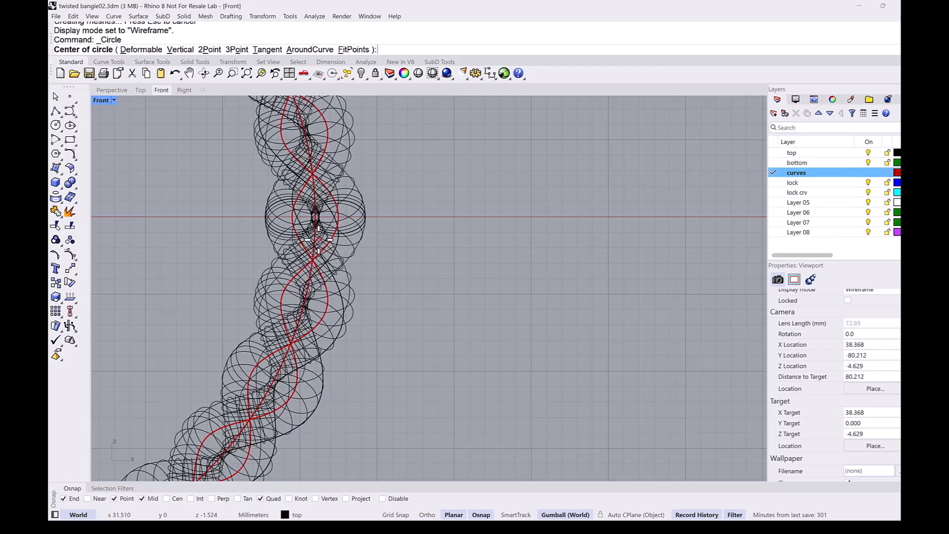
scroll(313, 215, up, 4)
click(312, 212)
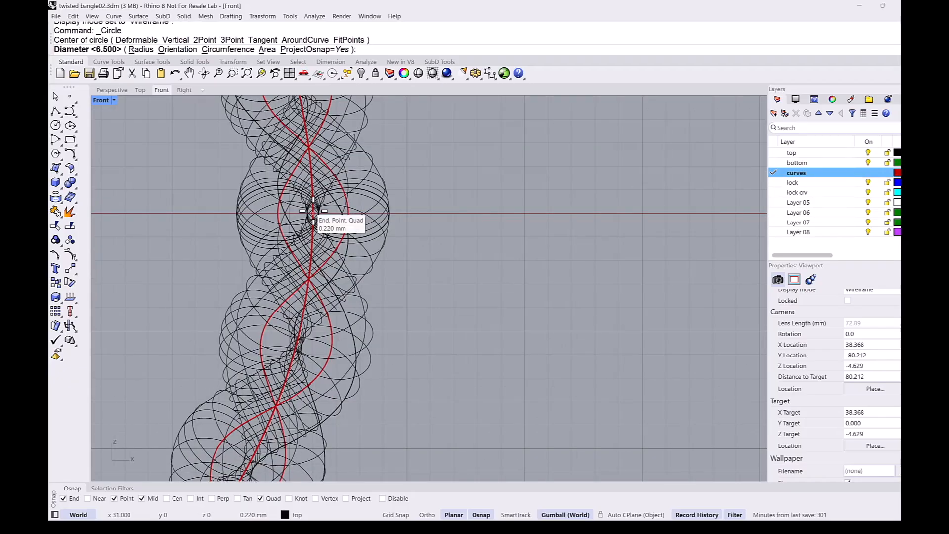
text(1.25)
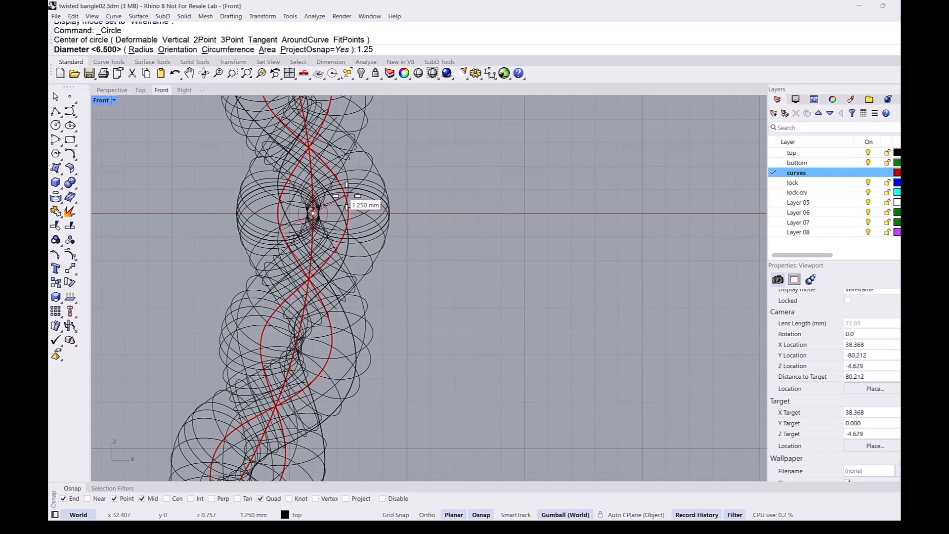
key(Return)
Step: Draw a second circle of 6.5 mm diameter from the same centre, snapped to the outer quadrant of the pipes
scroll(331, 208, up, 3)
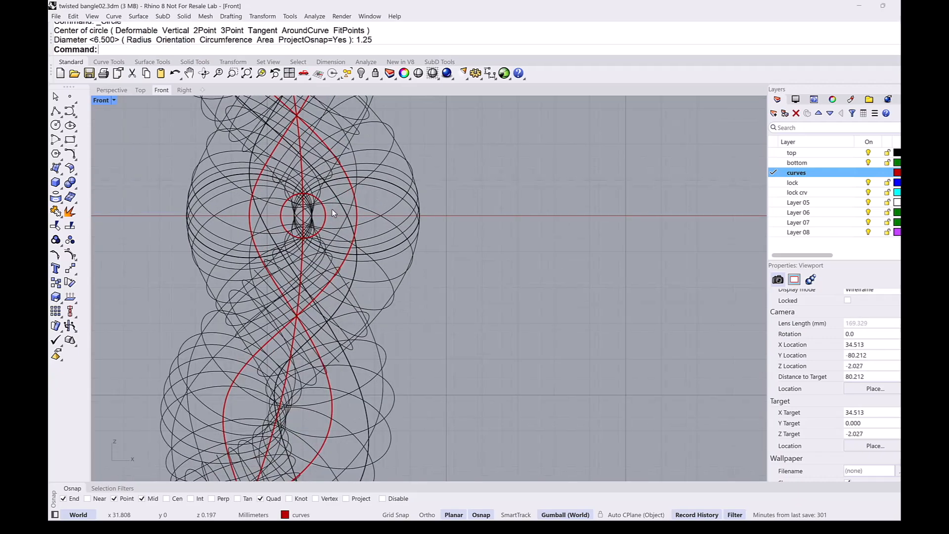
key(Return)
scroll(317, 217, up, 2)
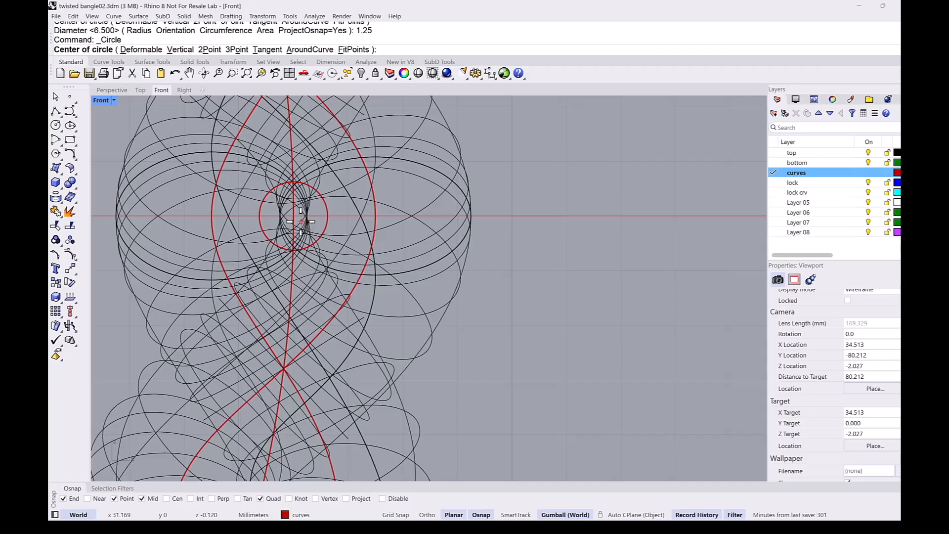
click(293, 216)
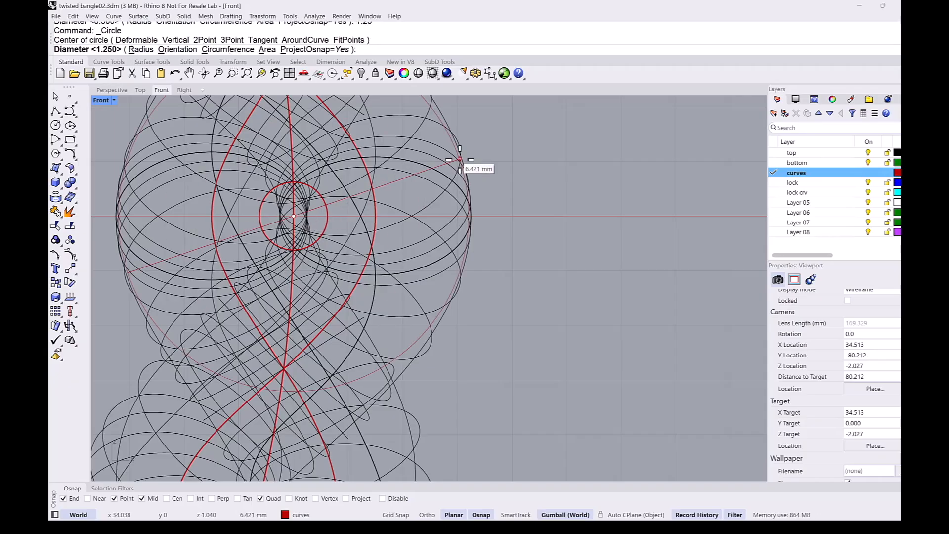
scroll(459, 159, down, 2)
scroll(474, 193, up, 2)
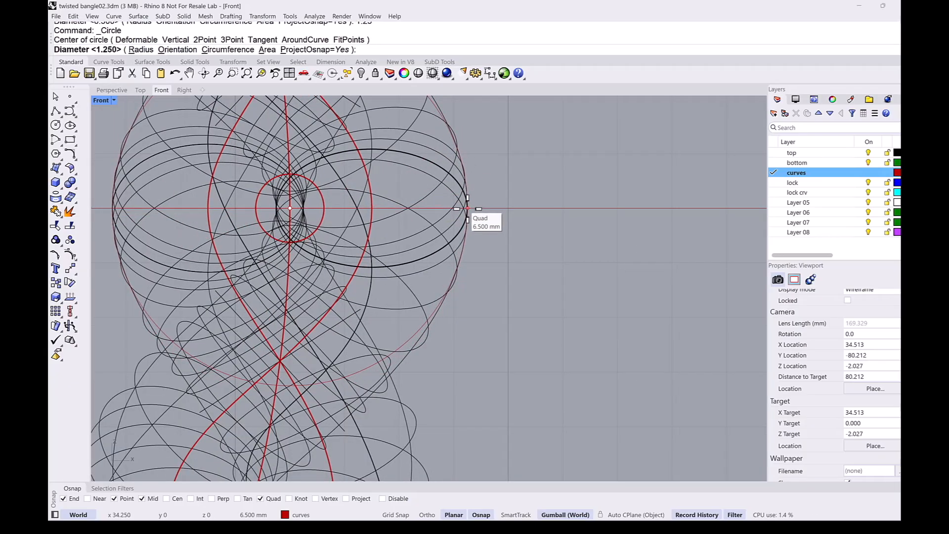
click(467, 208)
scroll(461, 197, down, 2)
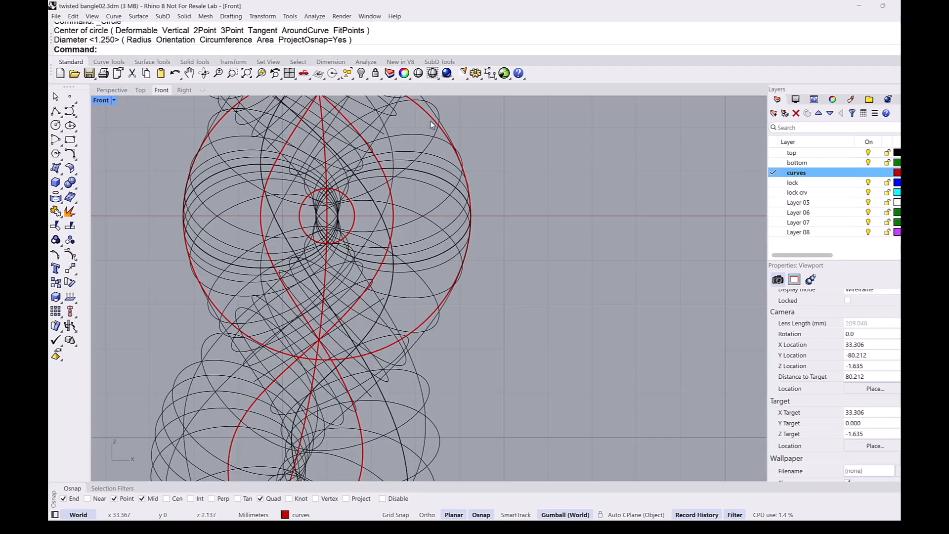
Step: Offset the 6.5 mm circle outward by 0.25 mm
click(430, 120)
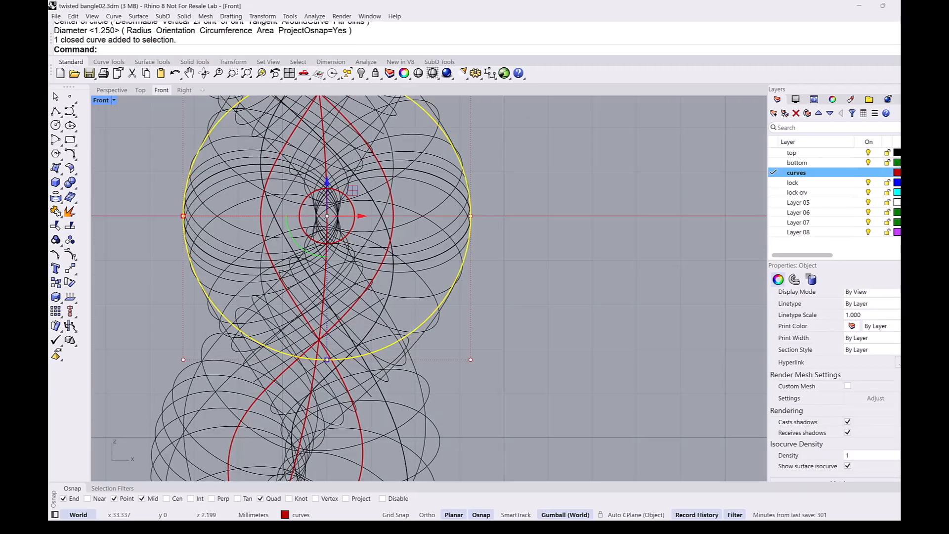
click(108, 61)
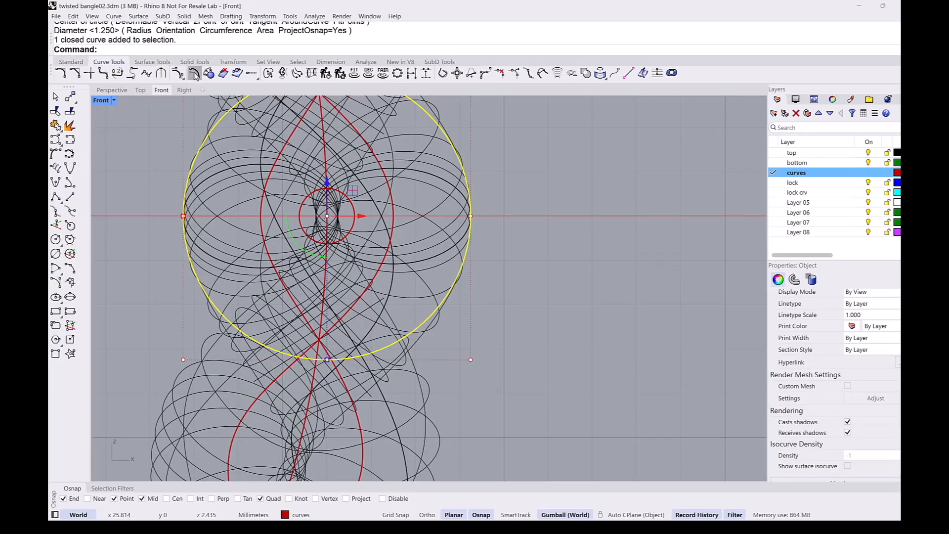
click(195, 74)
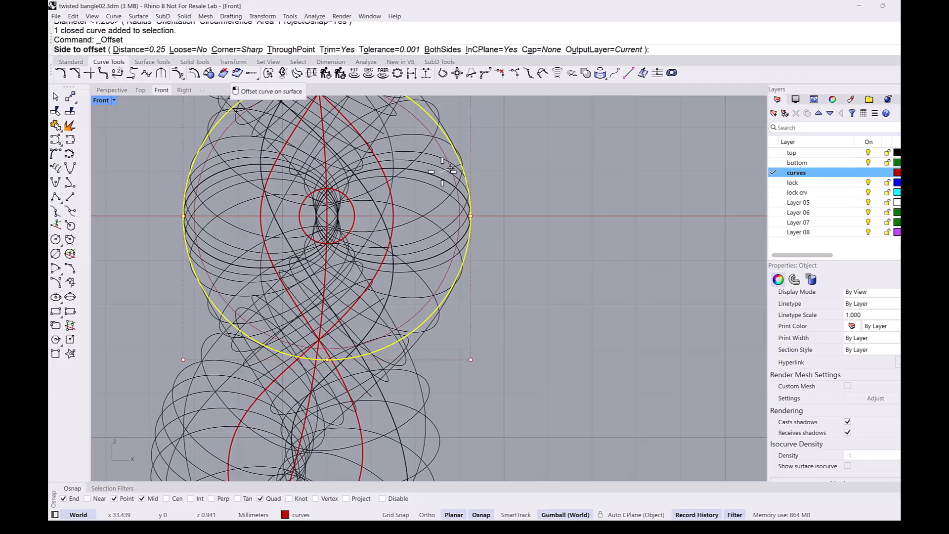
click(528, 184)
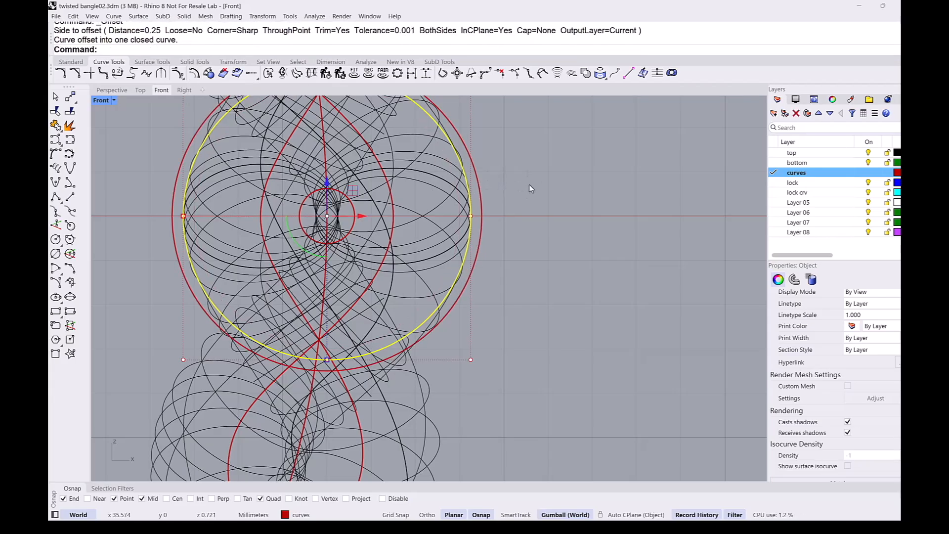
Step: Select the offset circle and show the Perspective view in Shaded display mode
shift+click(482, 195)
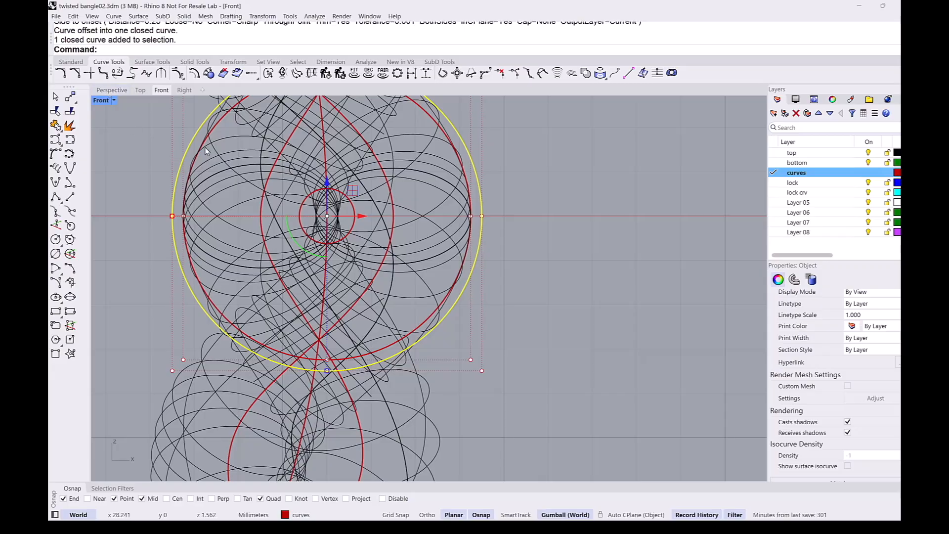
click(112, 90)
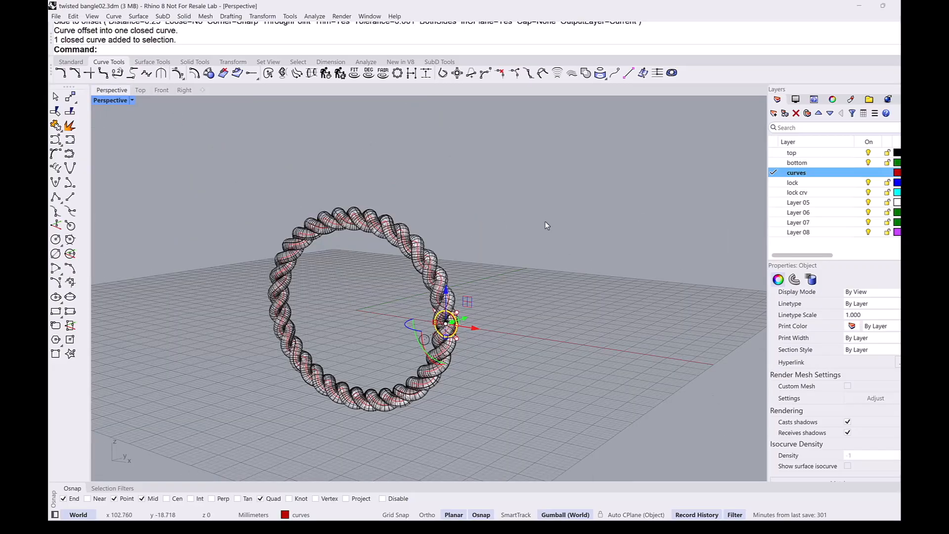
middle_click(526, 158)
click(476, 153)
right_drag(474, 260, 457, 271)
scroll(423, 325, up, 4)
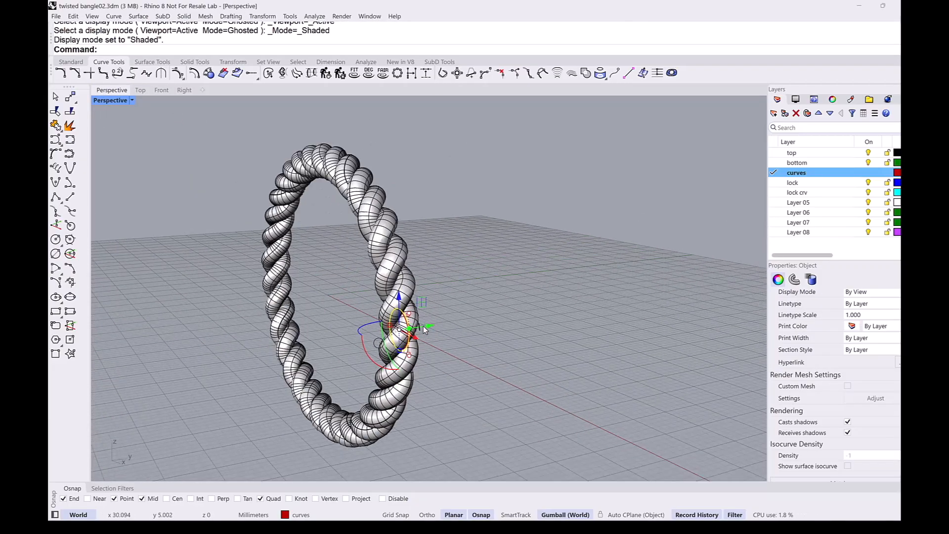
right_drag(422, 330, 396, 348)
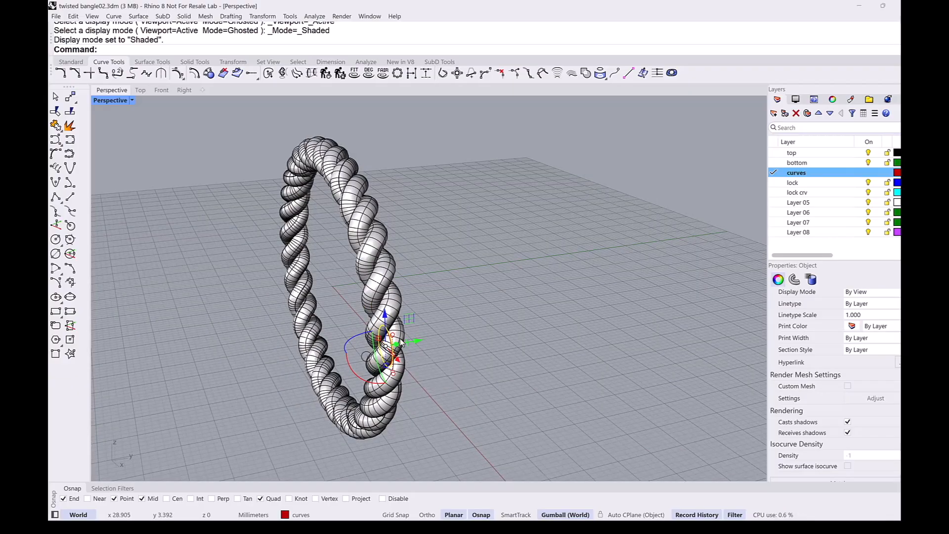
Step: Extrude the offset circle about 8 mm to both sides across the bangle as an open cylinder
drag(396, 344, 441, 340)
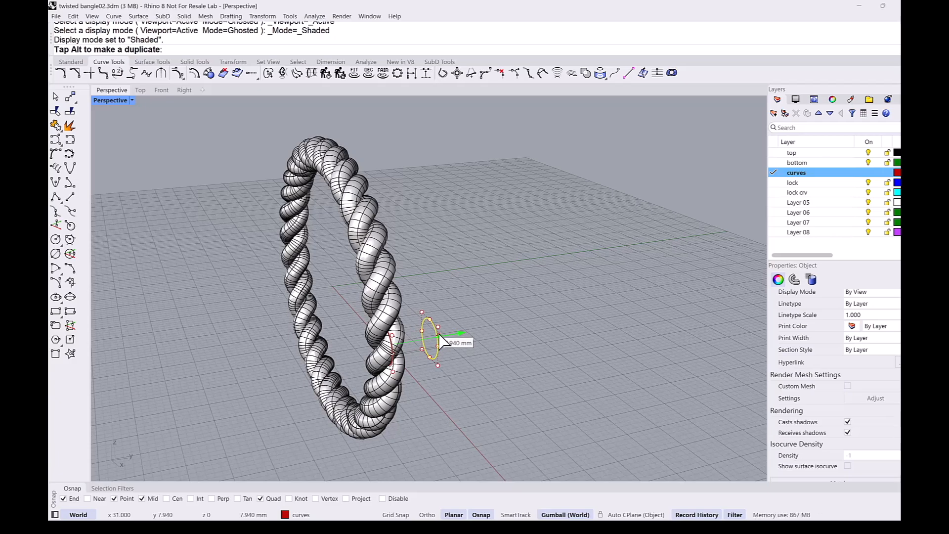
key(shift)
shift+drag(439, 336, 439, 336)
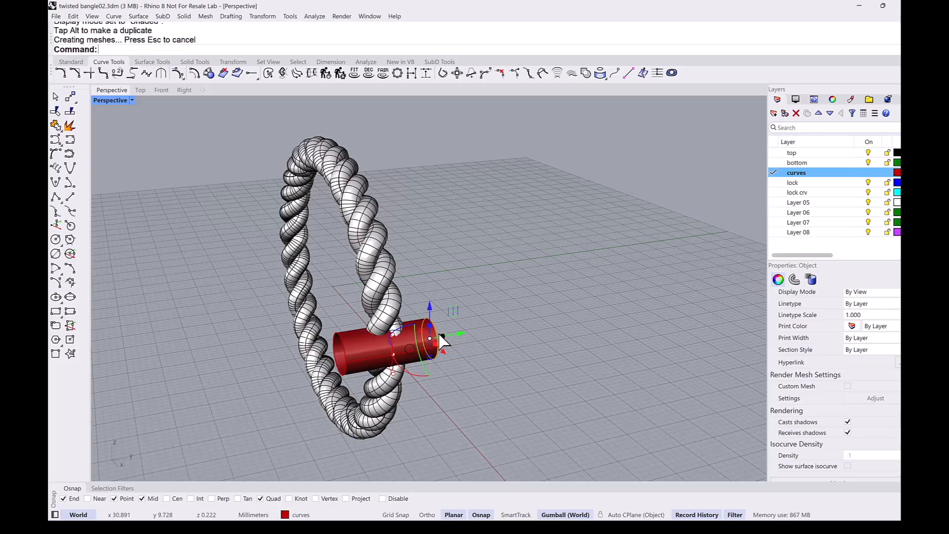
key(Escape)
Step: Create a horizontal rectangular Plane surface cutting through the bangle on the side opposite the red cylinder
right_drag(419, 327, 396, 260)
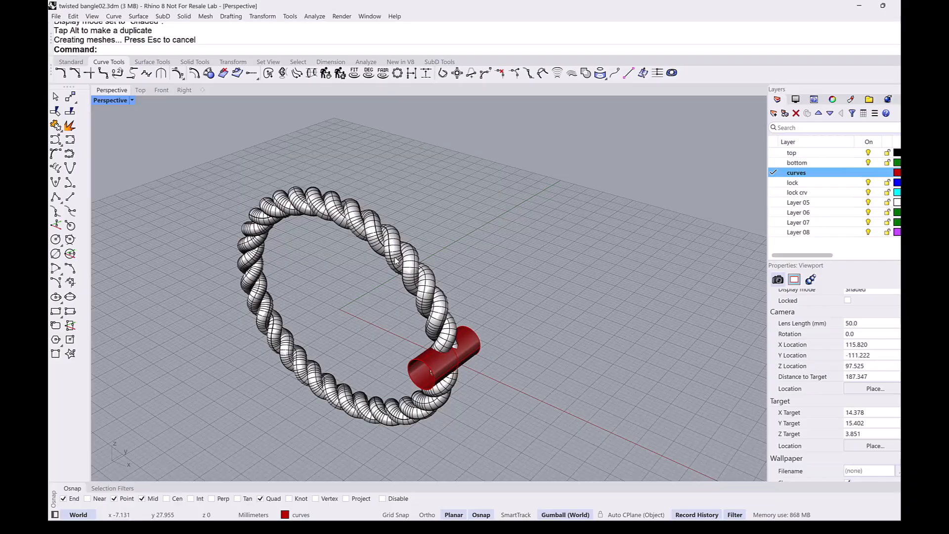
click(151, 63)
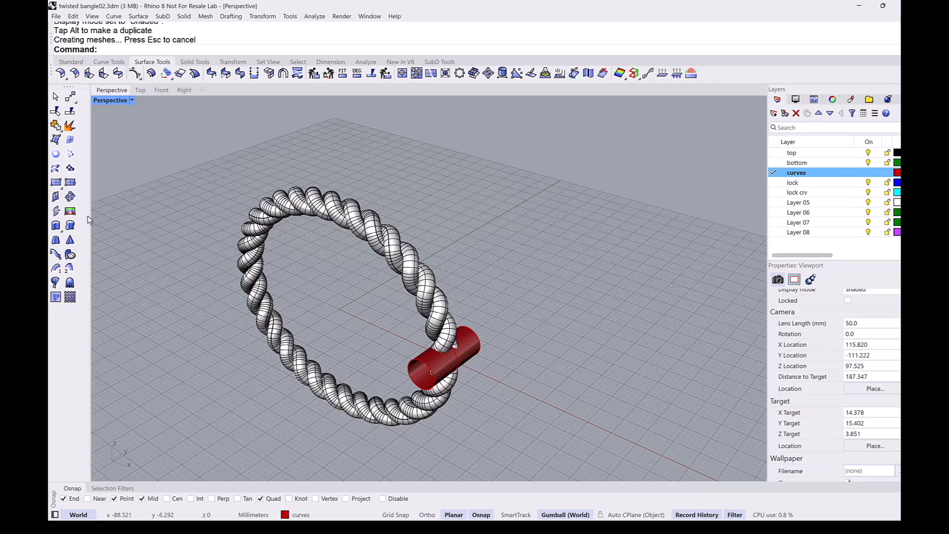
click(56, 182)
right_drag(168, 247, 257, 190)
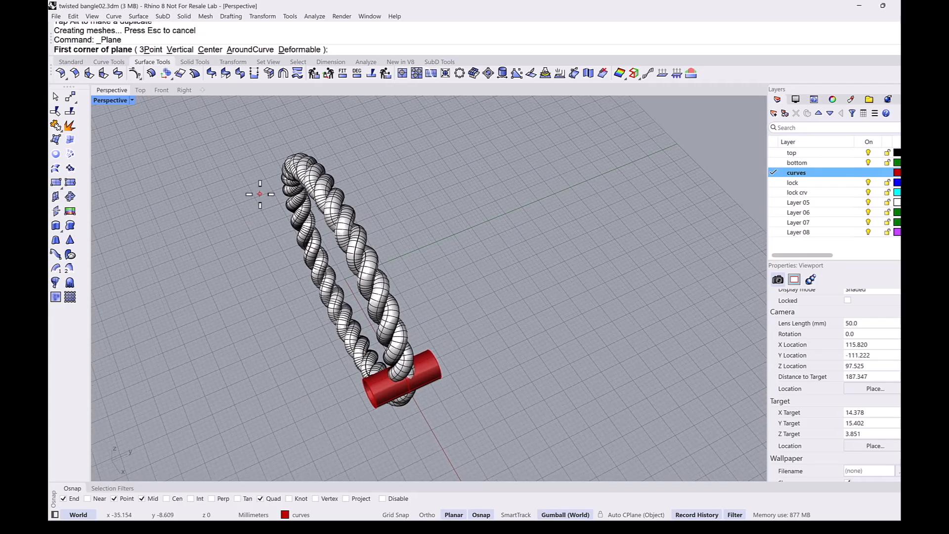
click(256, 175)
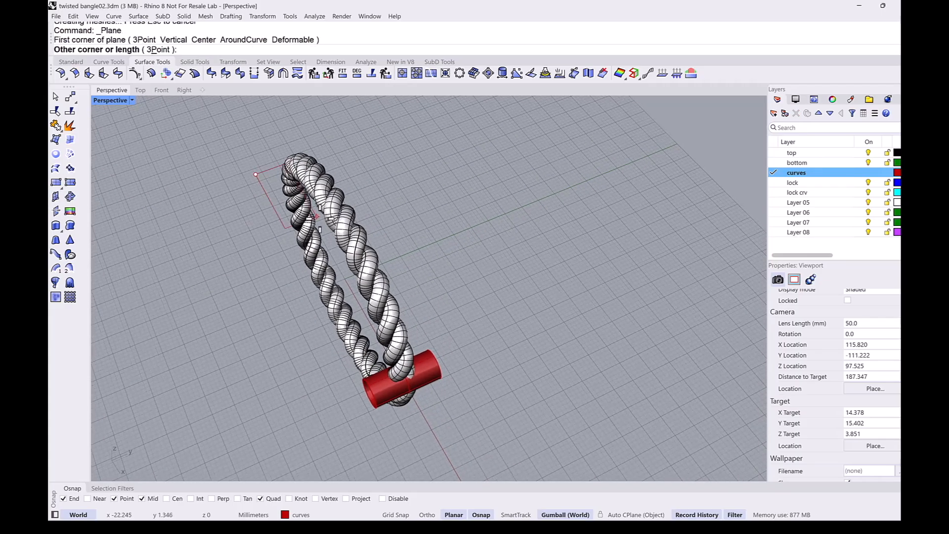
click(366, 204)
Step: Boolean Union the two twisted pipes into one solid
right_drag(336, 239, 326, 216)
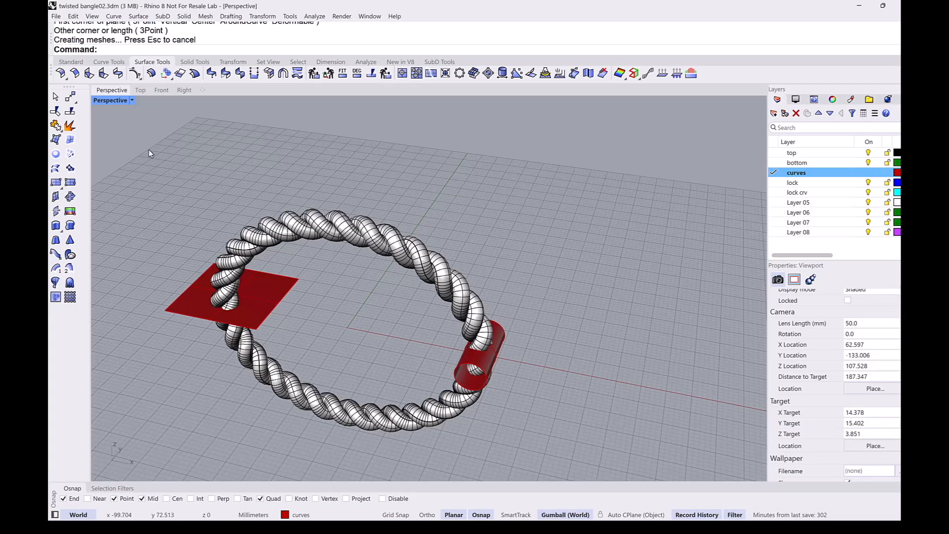
click(194, 62)
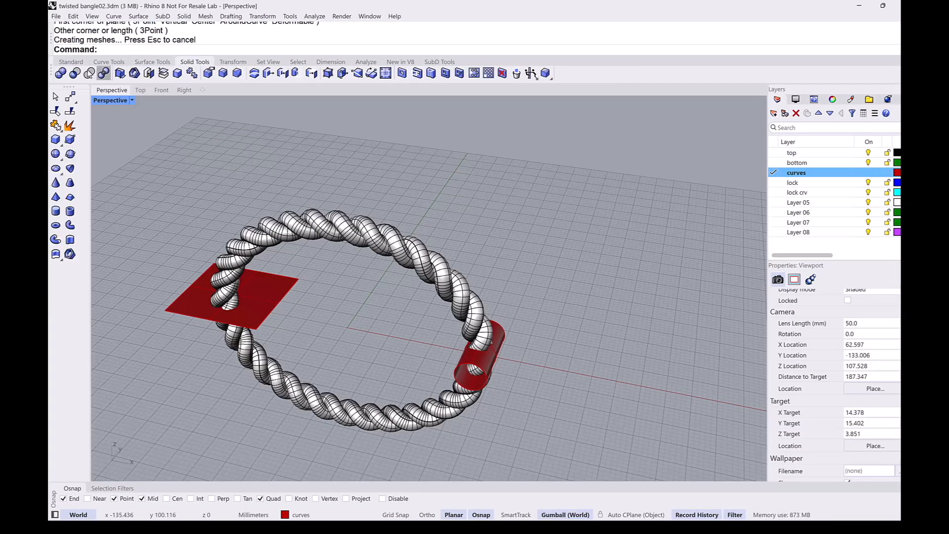
click(104, 73)
click(311, 232)
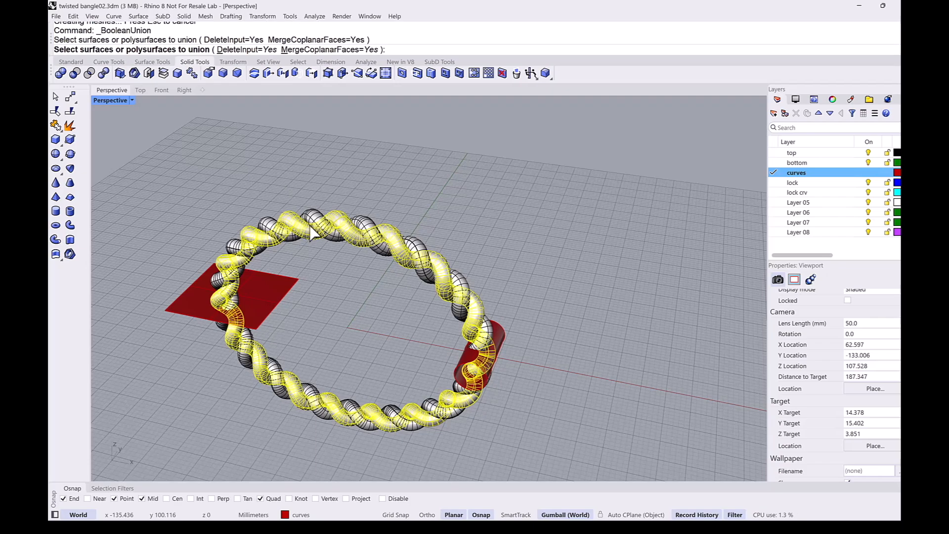
click(324, 232)
key(Return)
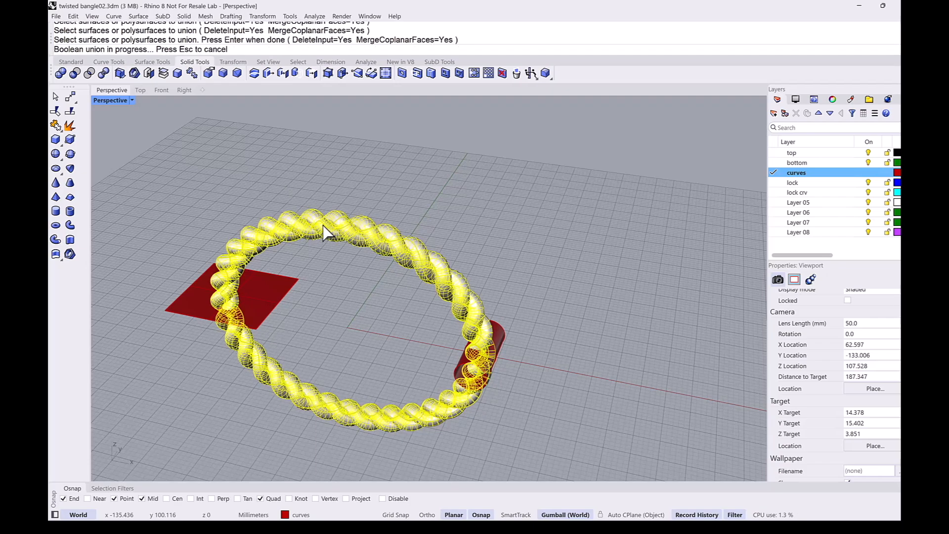
Step: Boolean Split the united bangle using the plane and the cylinder as cutting surfaces
click(347, 180)
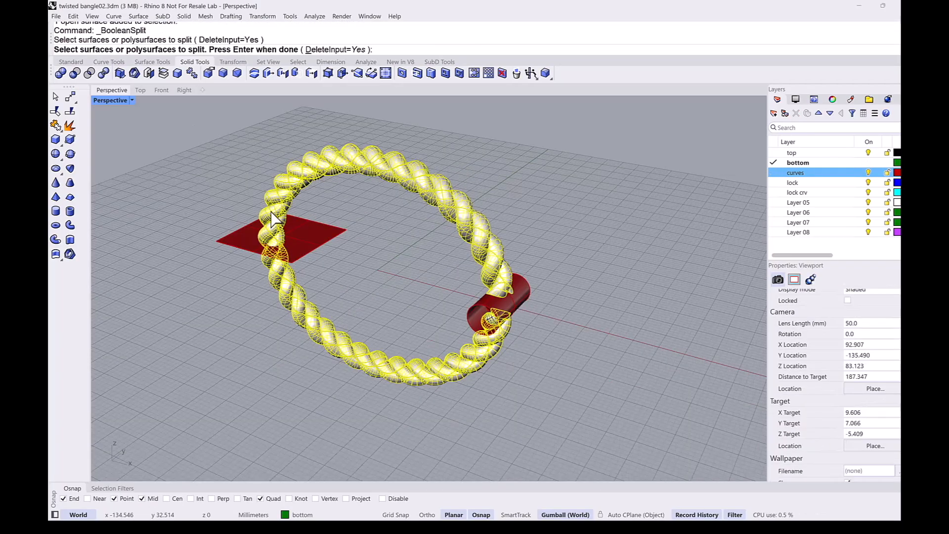
key(Return)
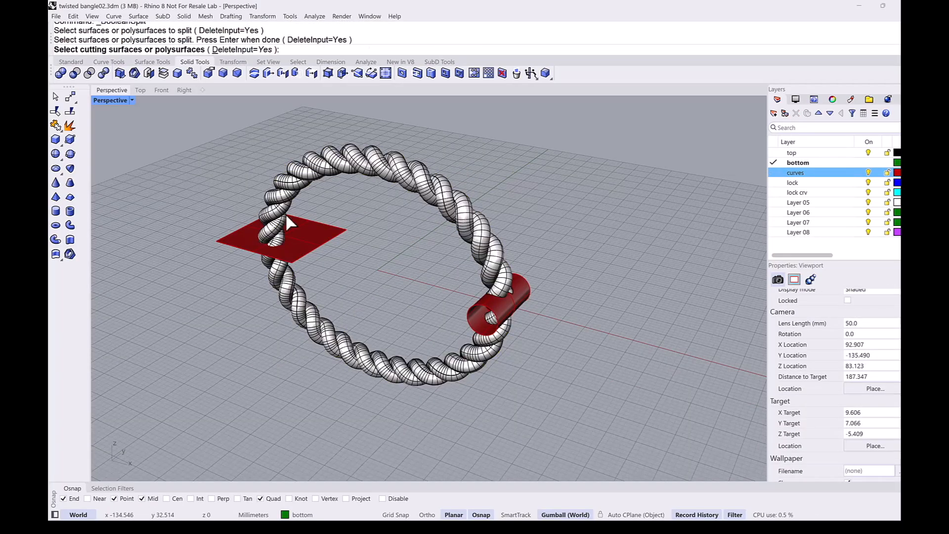
click(313, 228)
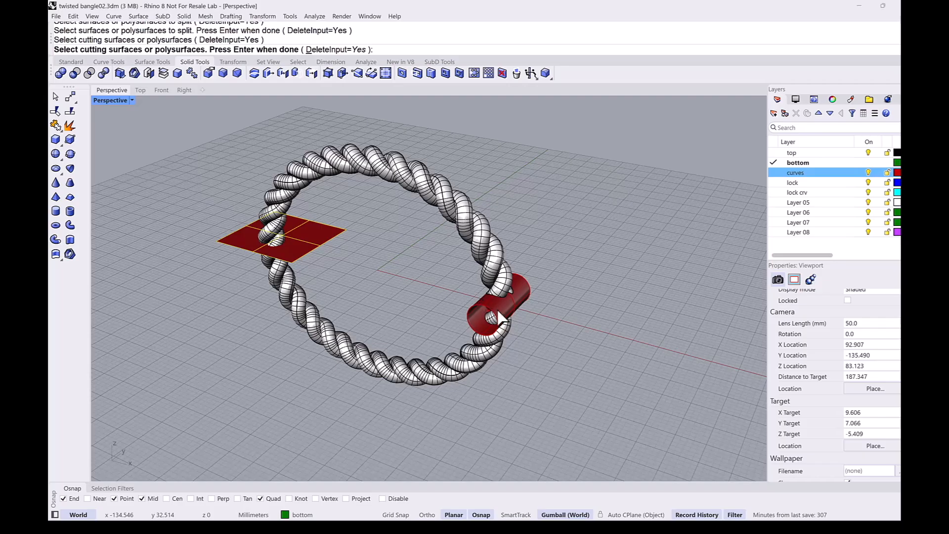
click(475, 319)
key(Return)
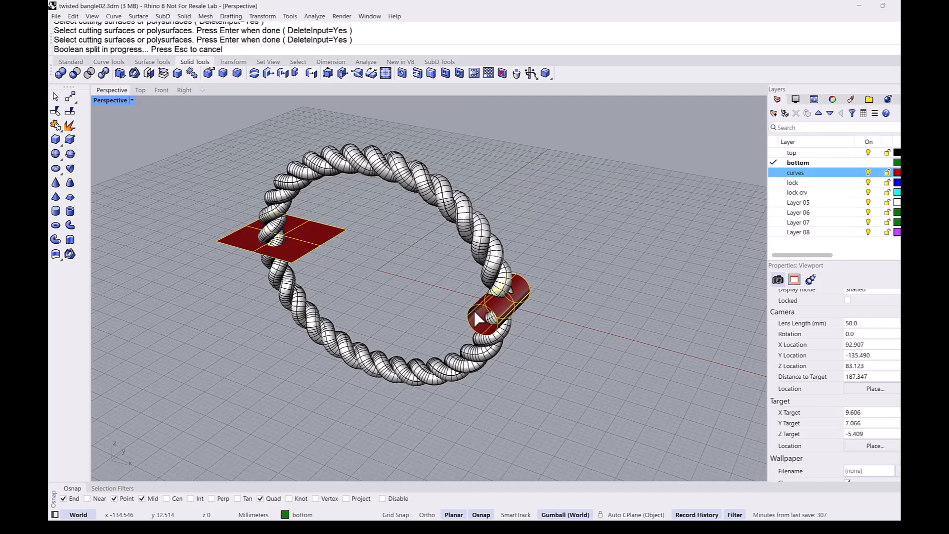
Step: Select the upper bangle half to check the split, and delete the cutting plane
click(279, 195)
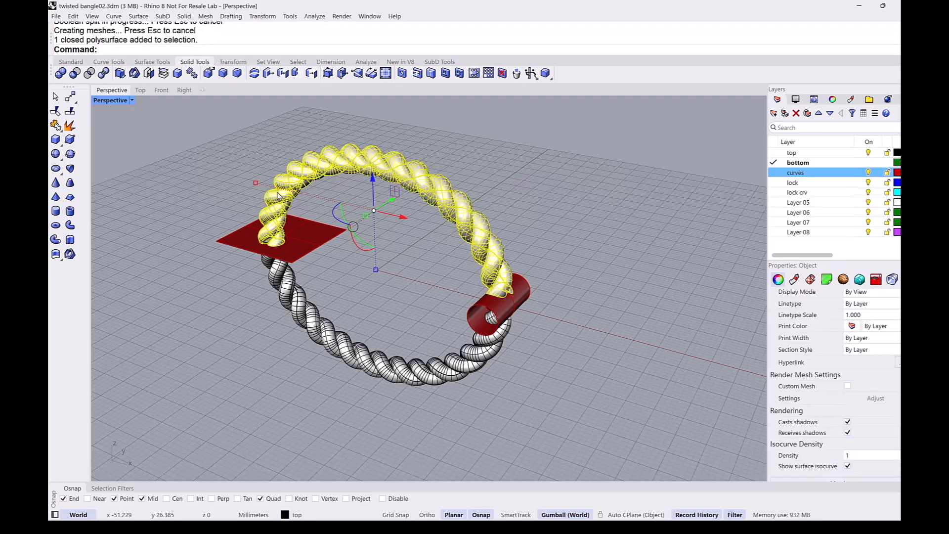
click(317, 279)
click(315, 231)
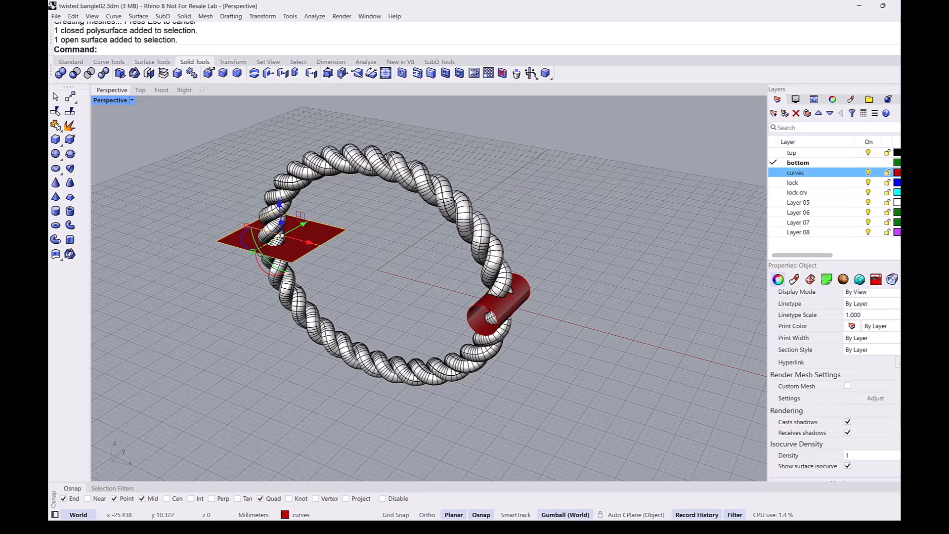
key(Delete)
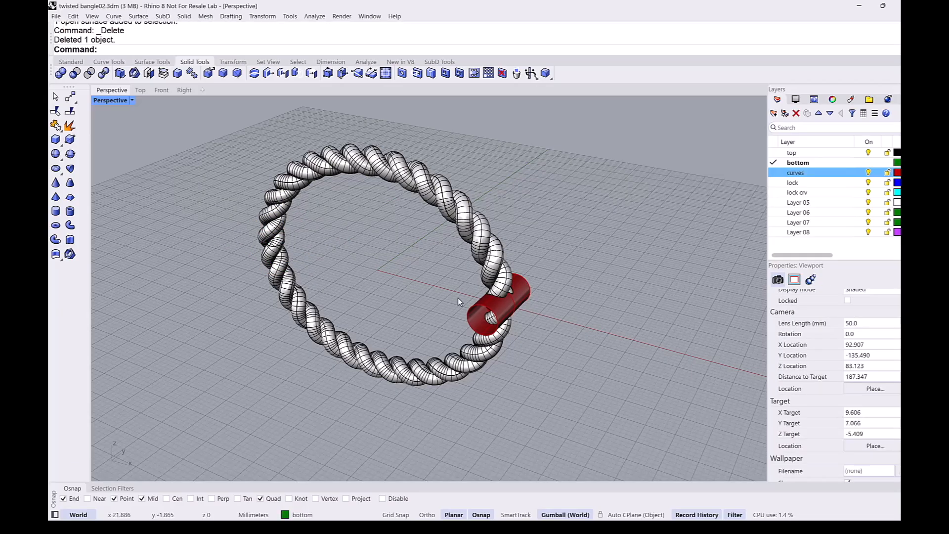
Step: Delete the red cutting cylinder and select the round piece left at the lock to check the split
click(476, 309)
key(Delete)
scroll(496, 308, up, 4)
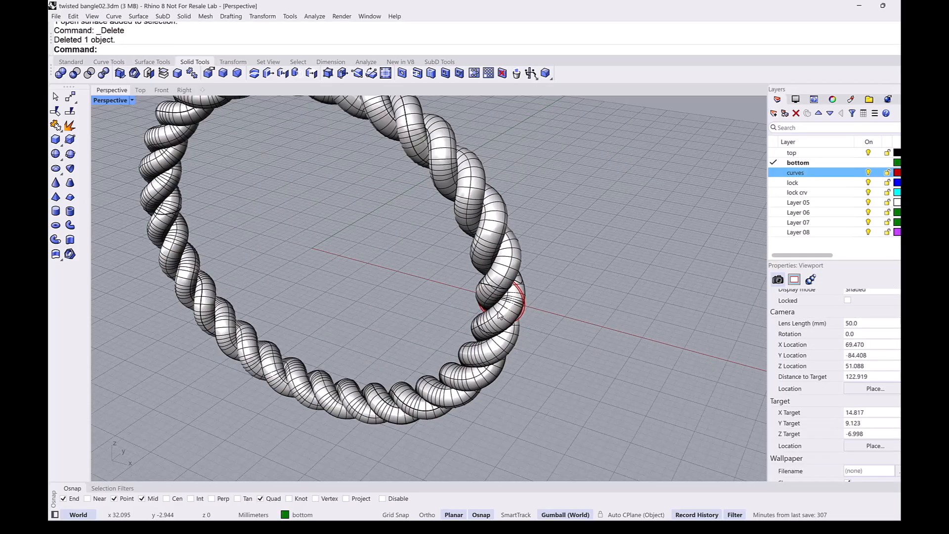
click(498, 308)
right_drag(438, 296, 494, 301)
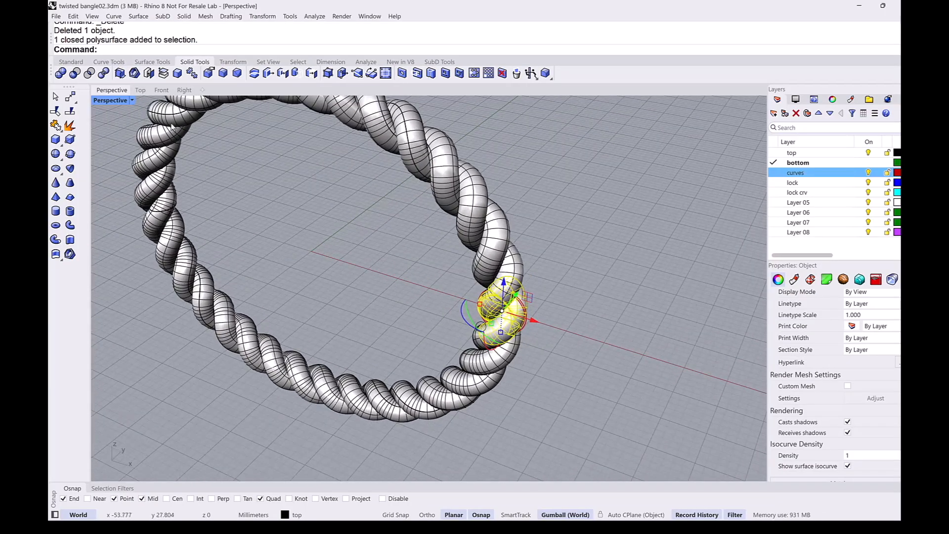
key(Escape)
Step: Set the Perspective viewport to Wireframe and inspect the concentric circles at the lock
click(132, 99)
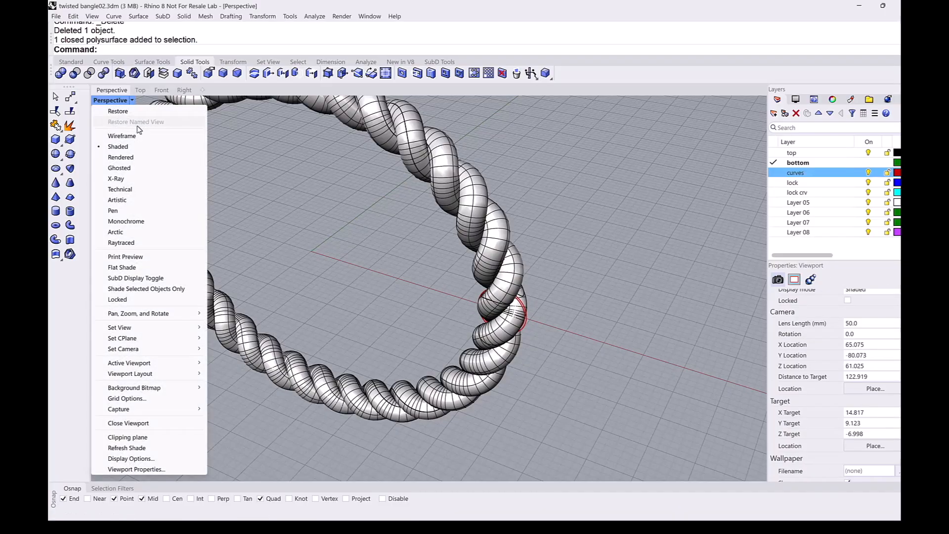
click(127, 135)
right_drag(504, 281, 473, 228)
scroll(504, 272, up, 5)
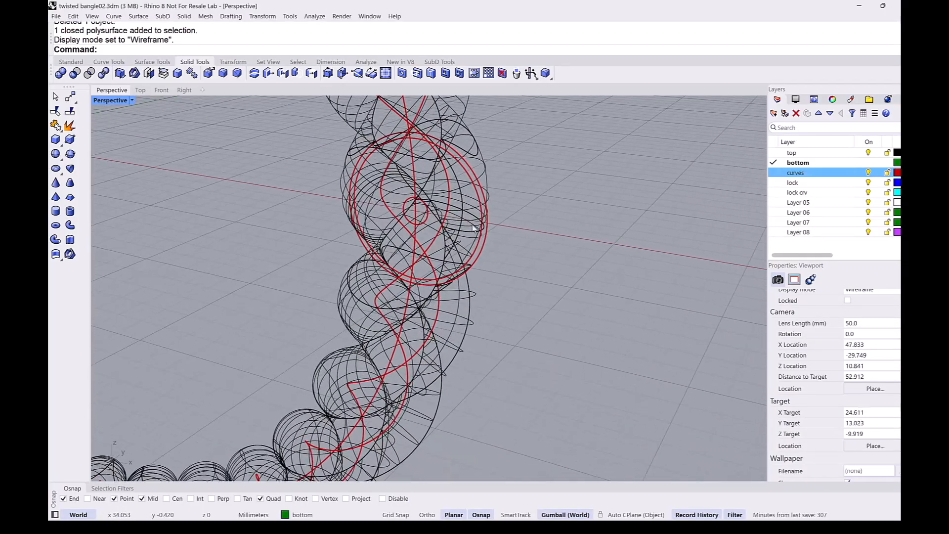
scroll(430, 225, up, 2)
scroll(405, 209, up, 2)
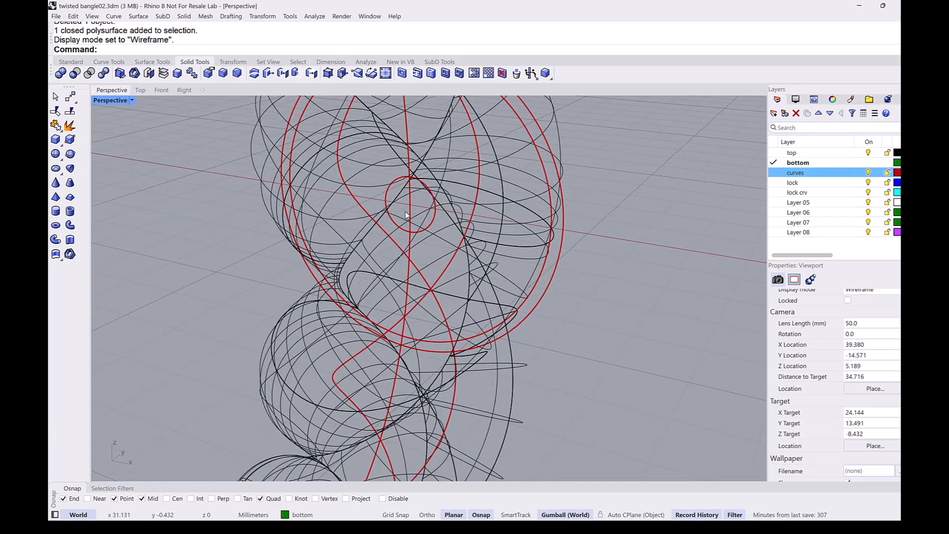
scroll(411, 206, down, 2)
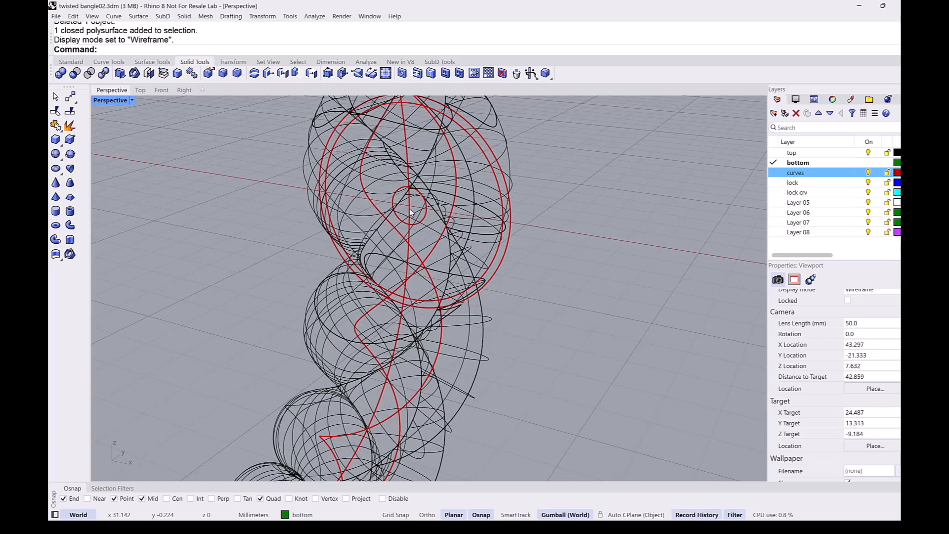
scroll(409, 209, down, 2)
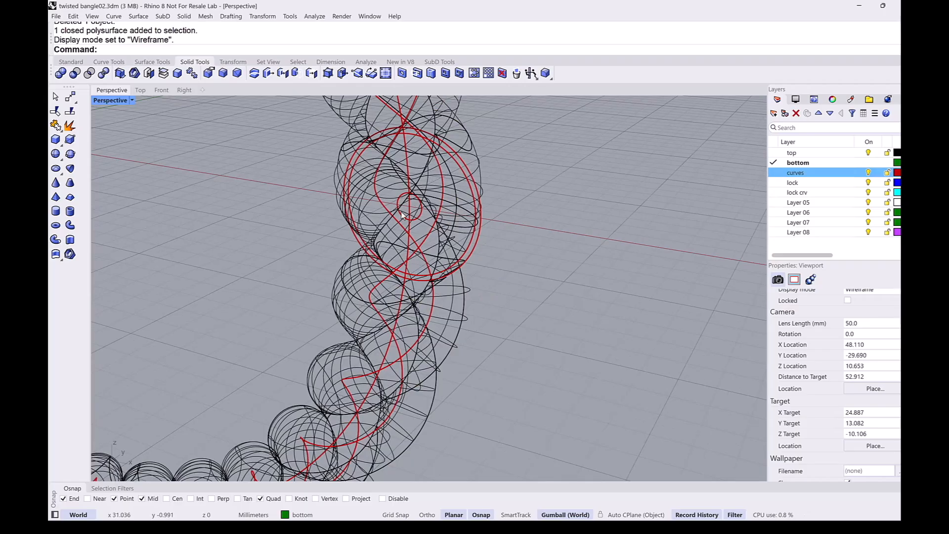
Step: On the curves layer, draw a both-sides line along the Y direction from the center of the lock circles, extending past the bangle
click(71, 62)
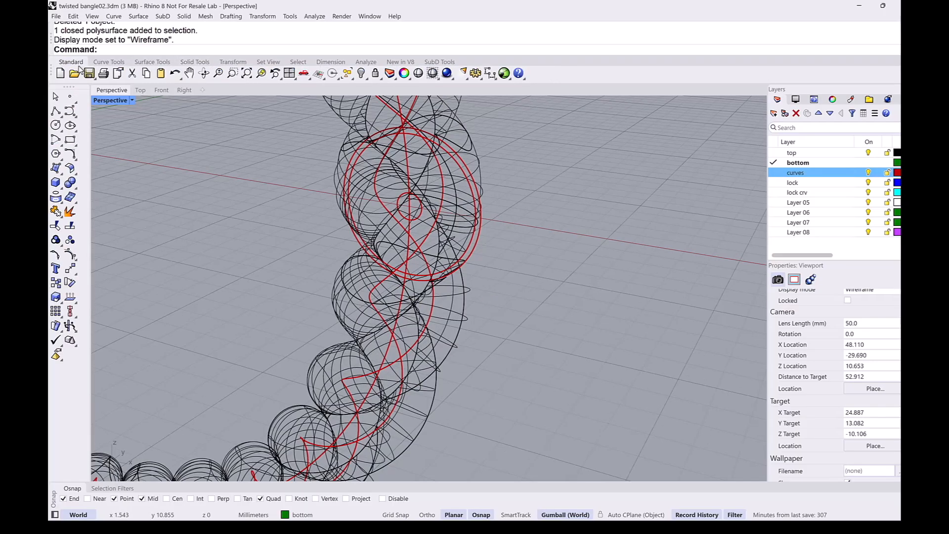
click(60, 113)
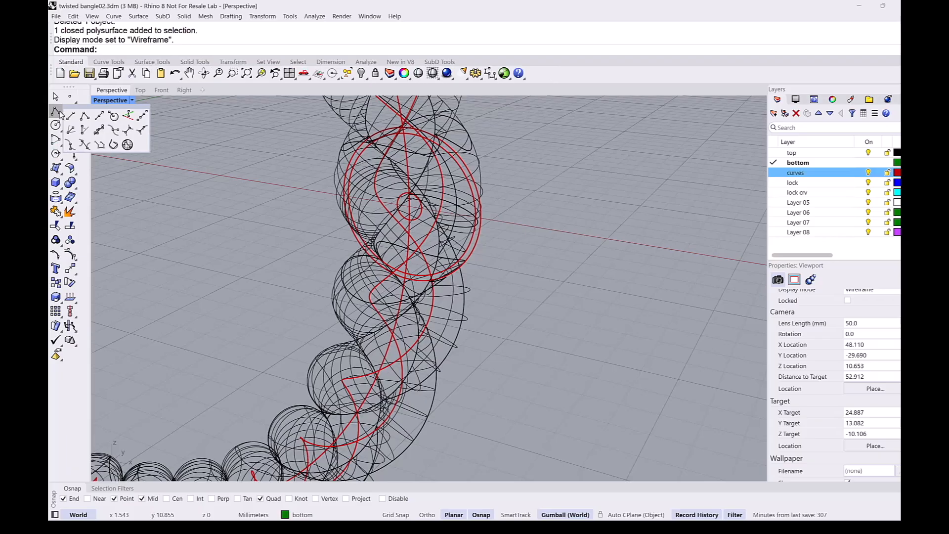
click(98, 117)
scroll(439, 247, up, 2)
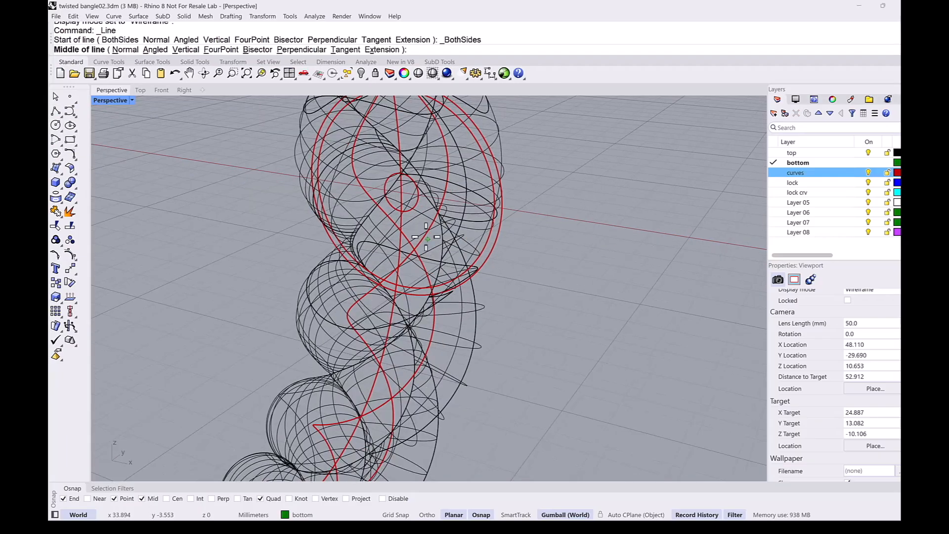
click(402, 193)
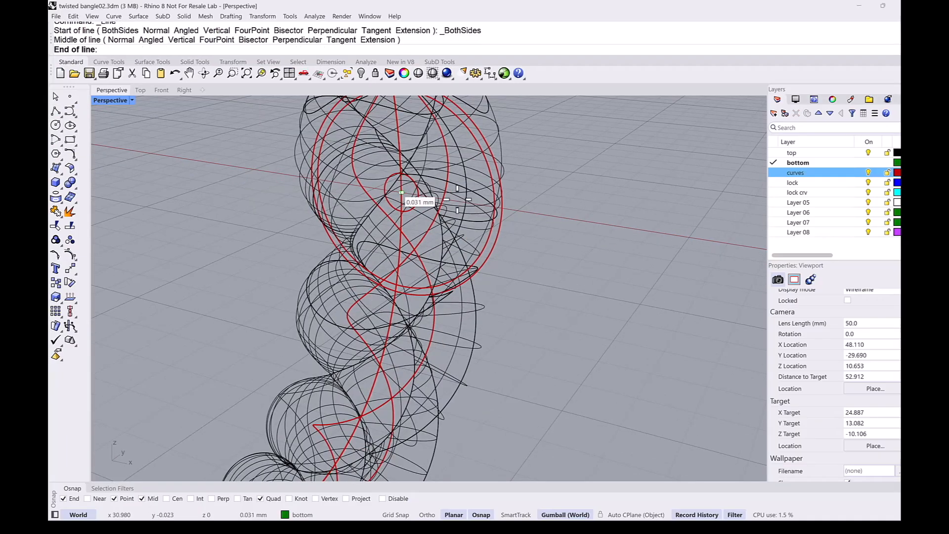
click(773, 173)
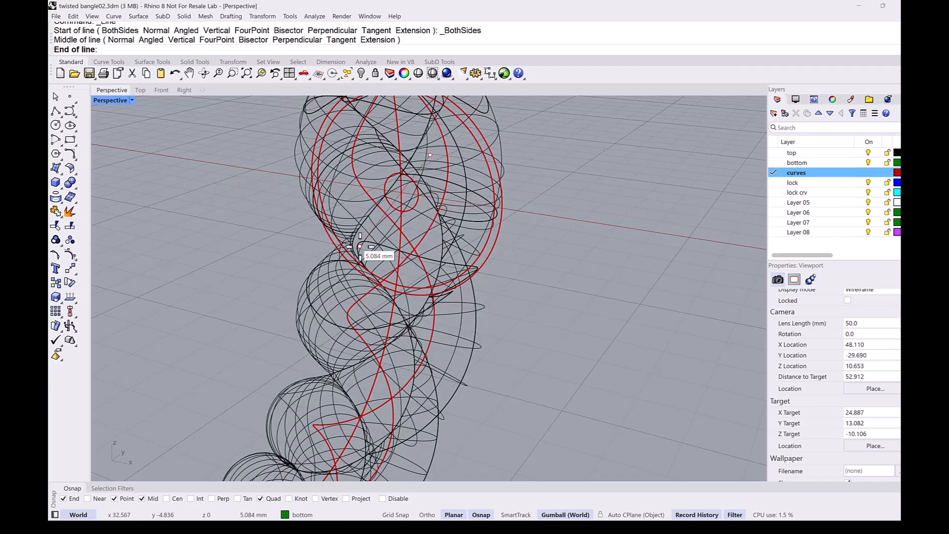
scroll(345, 242, down, 3)
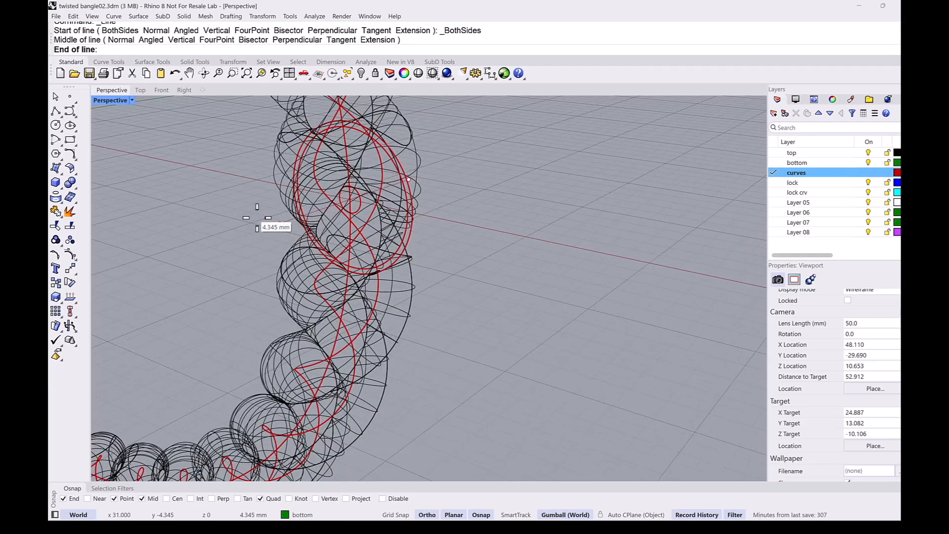
click(220, 232)
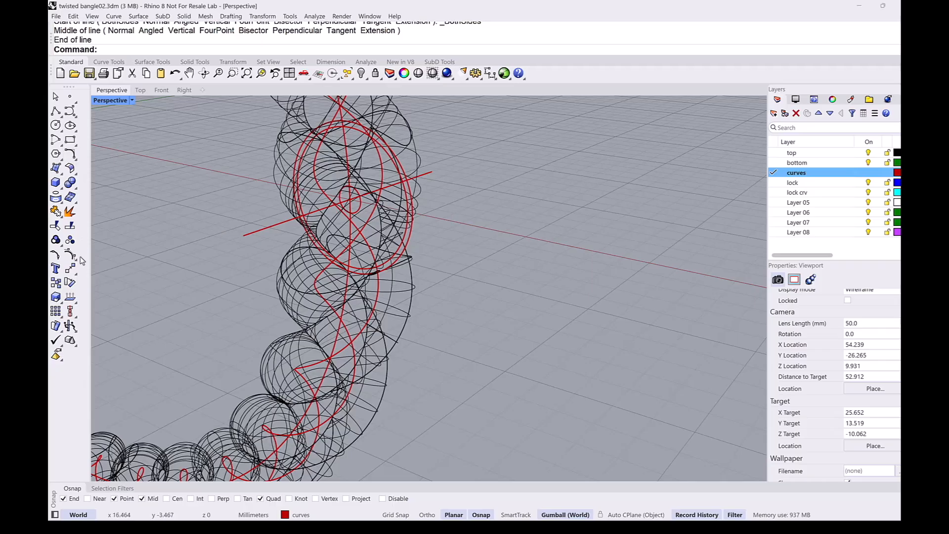
Step: Split the line with the round lock piece and delete the outer ends, keeping the middle segment
click(70, 226)
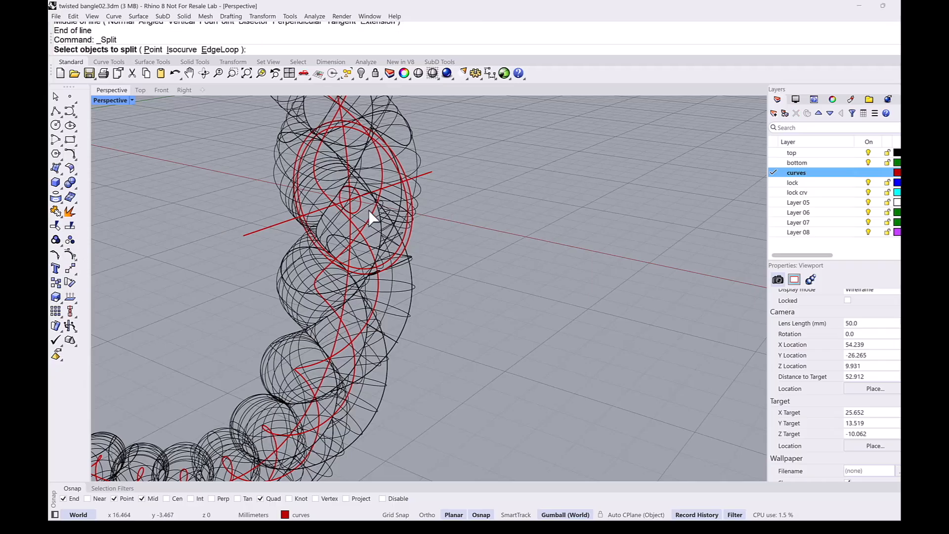
click(280, 224)
key(Return)
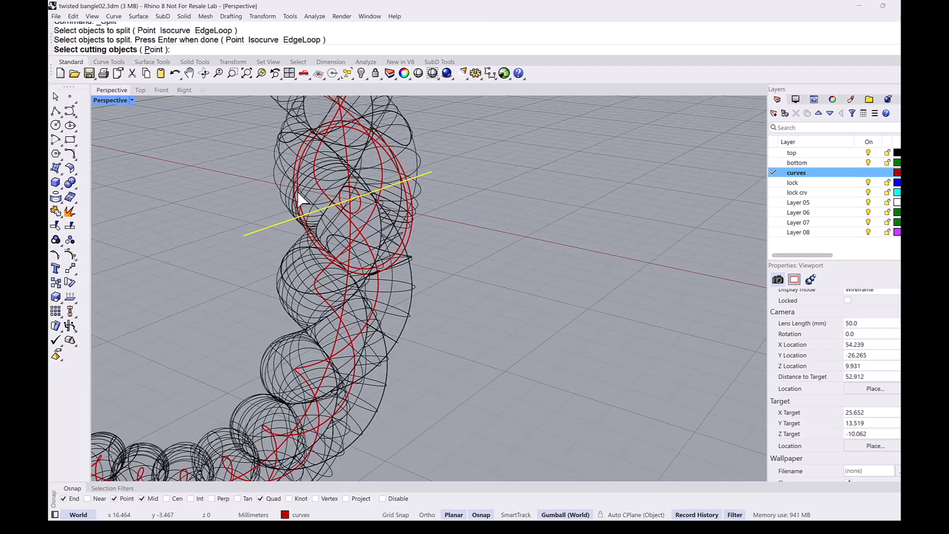
click(295, 201)
key(Return)
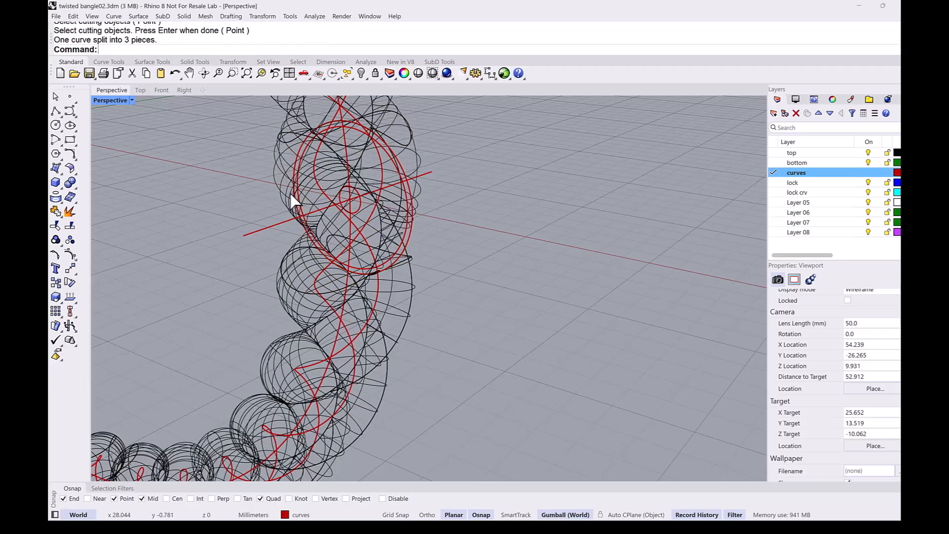
click(269, 230)
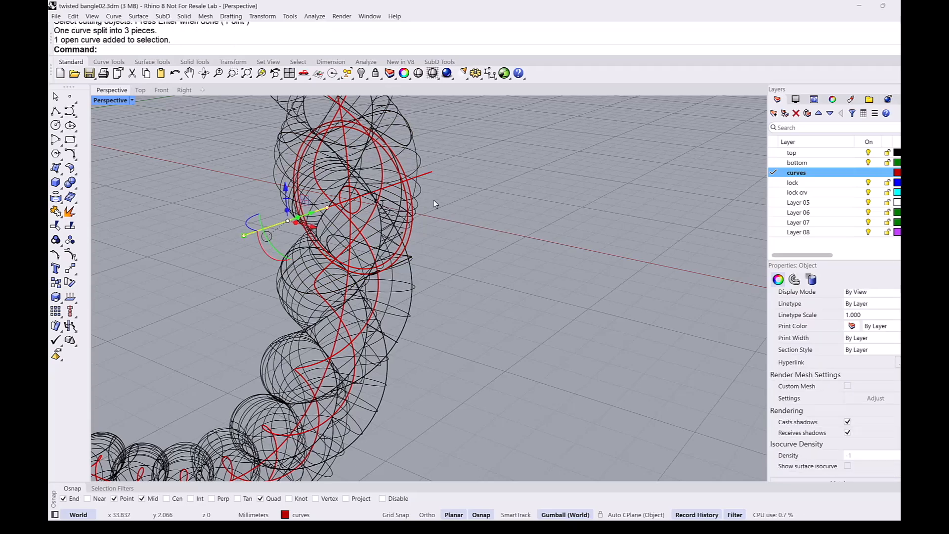
key(Delete)
right_drag(428, 176, 357, 227)
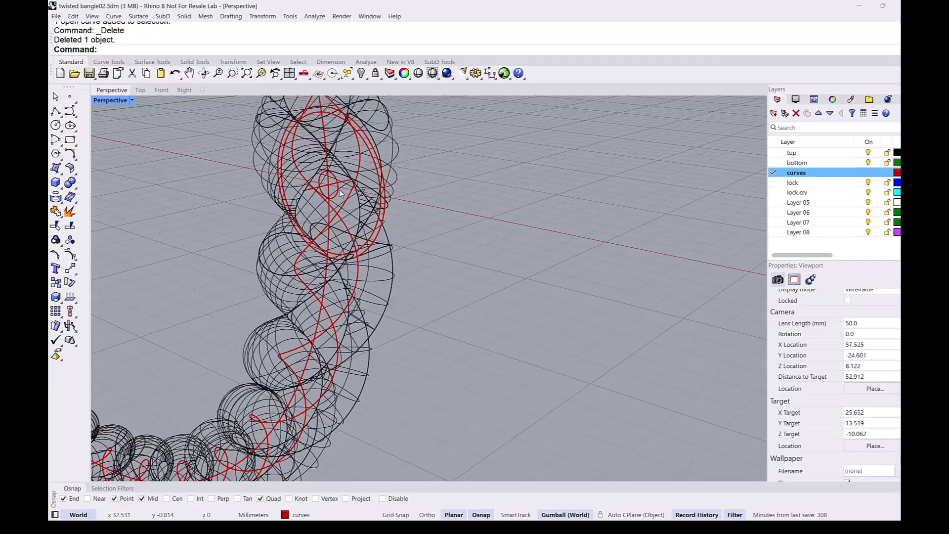
scroll(323, 191, up, 2)
click(322, 188)
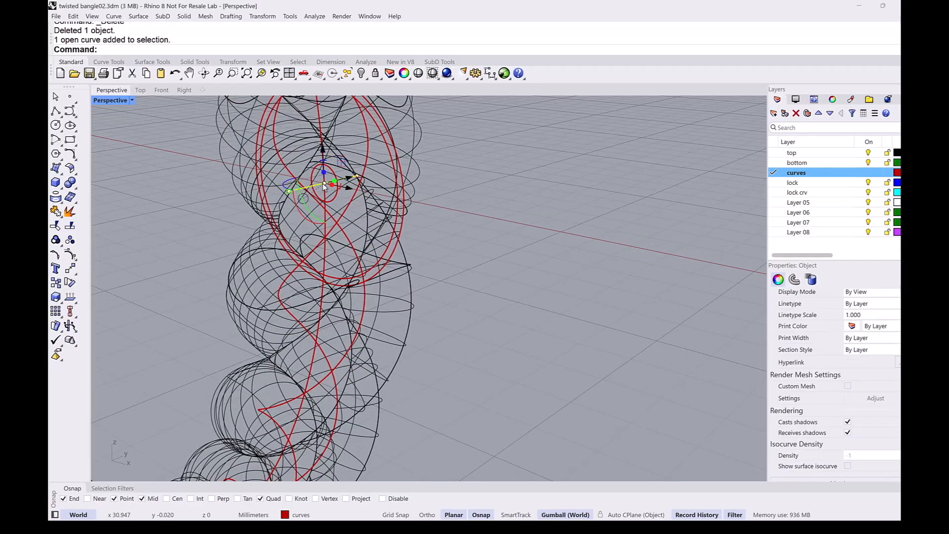
right_drag(420, 200, 422, 197)
click(494, 211)
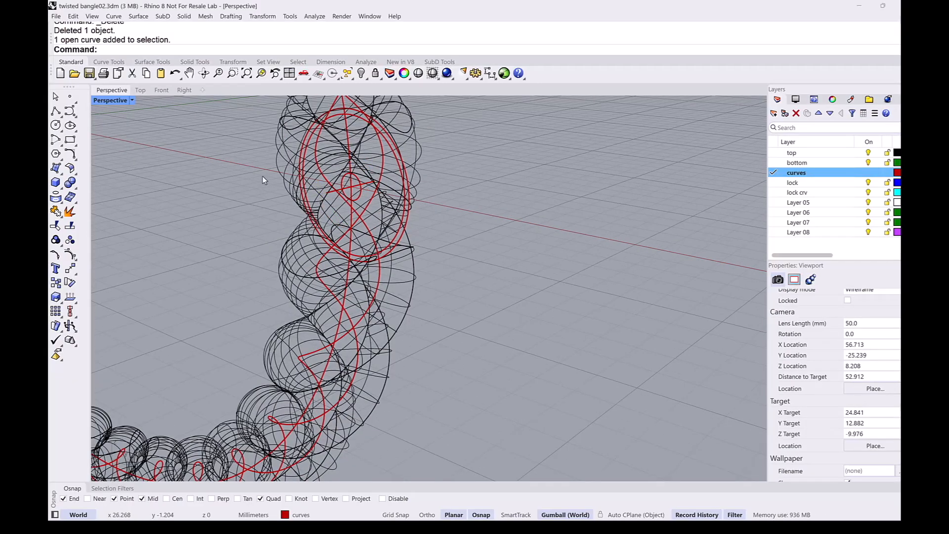
Step: Divide the remaining line into 3 segments with points, marking its ends
click(71, 98)
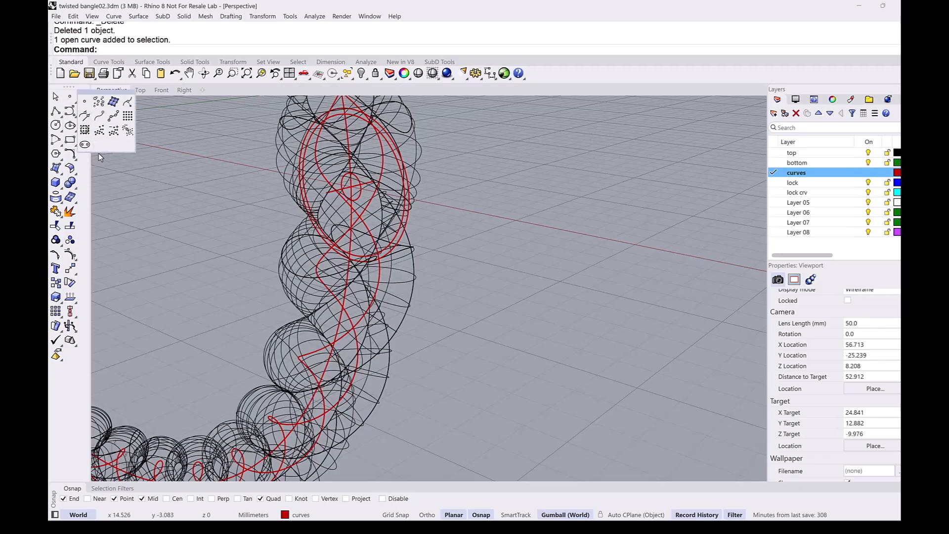
click(113, 115)
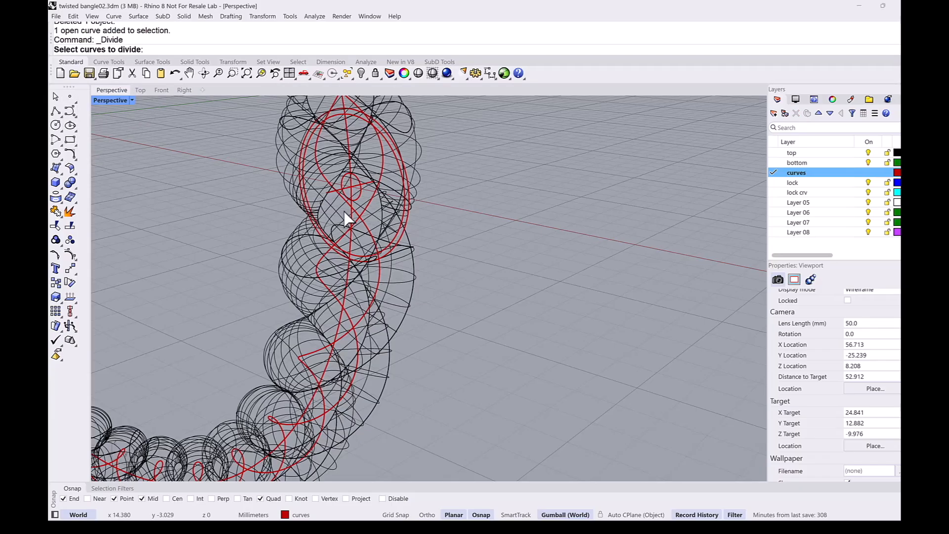
scroll(346, 198, up, 2)
scroll(351, 219, up, 2)
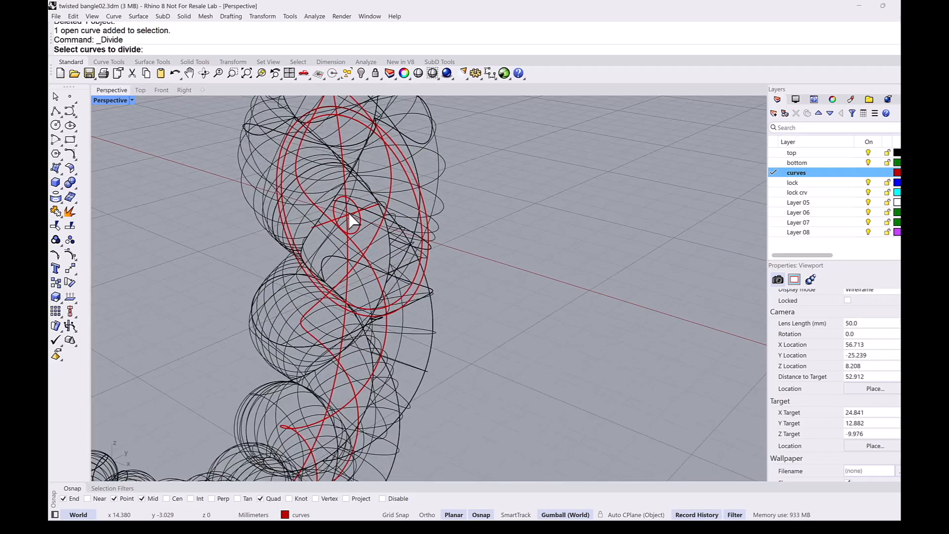
click(335, 225)
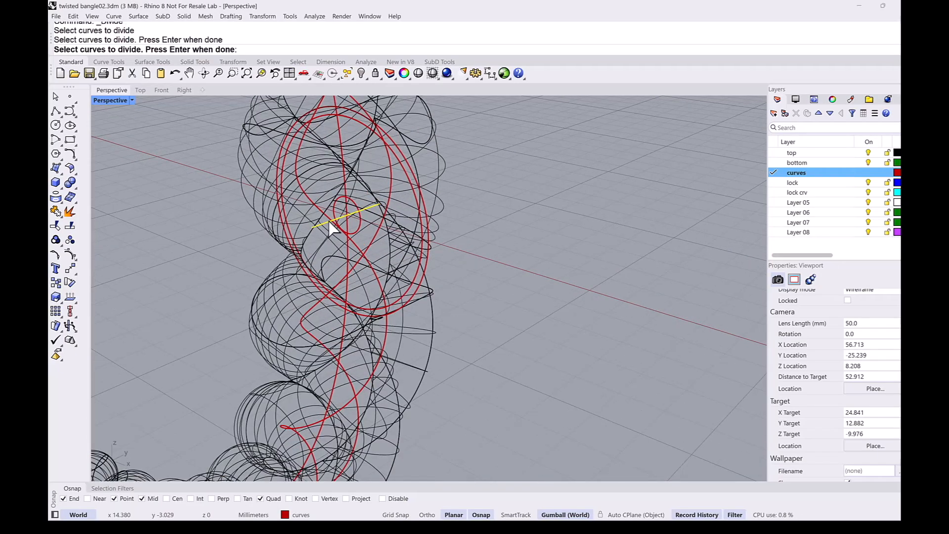
key(Return)
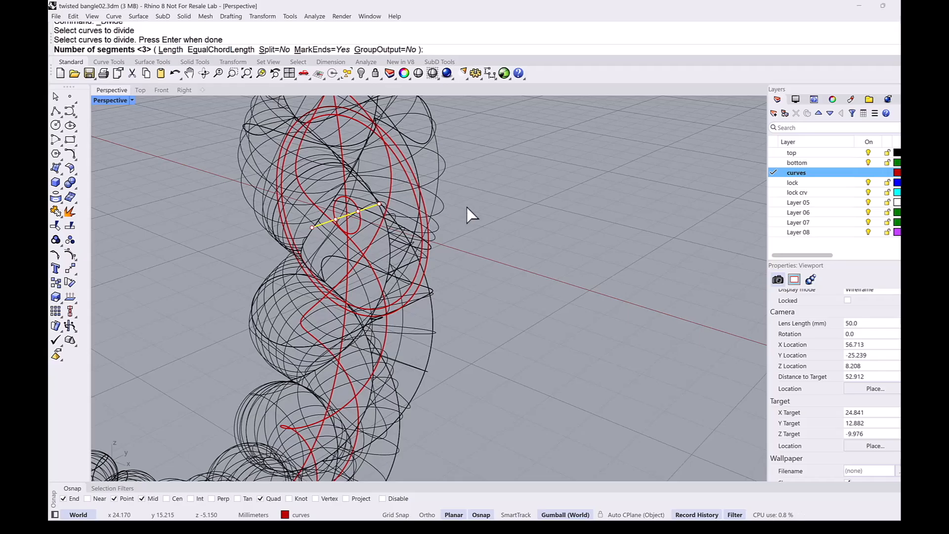
key(Return)
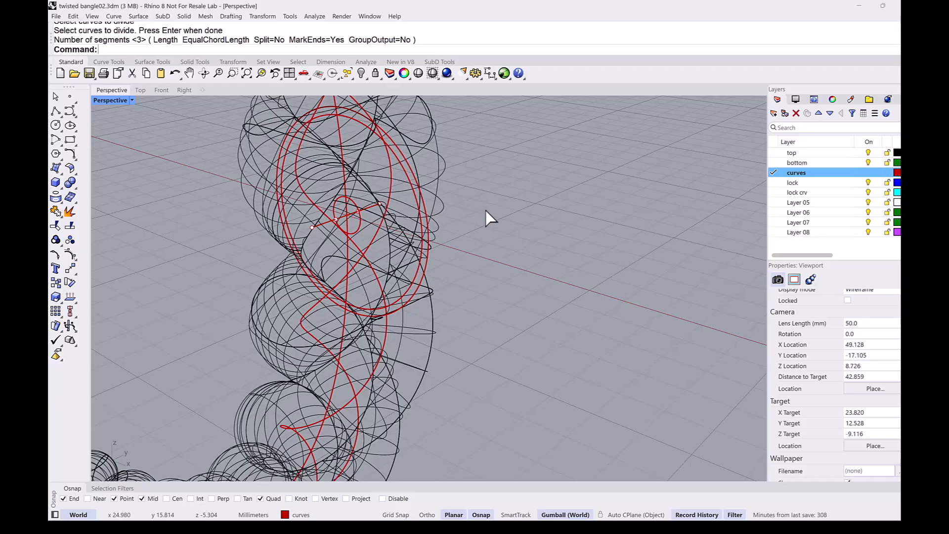
scroll(486, 209, down, 2)
right_drag(501, 260, 331, 280)
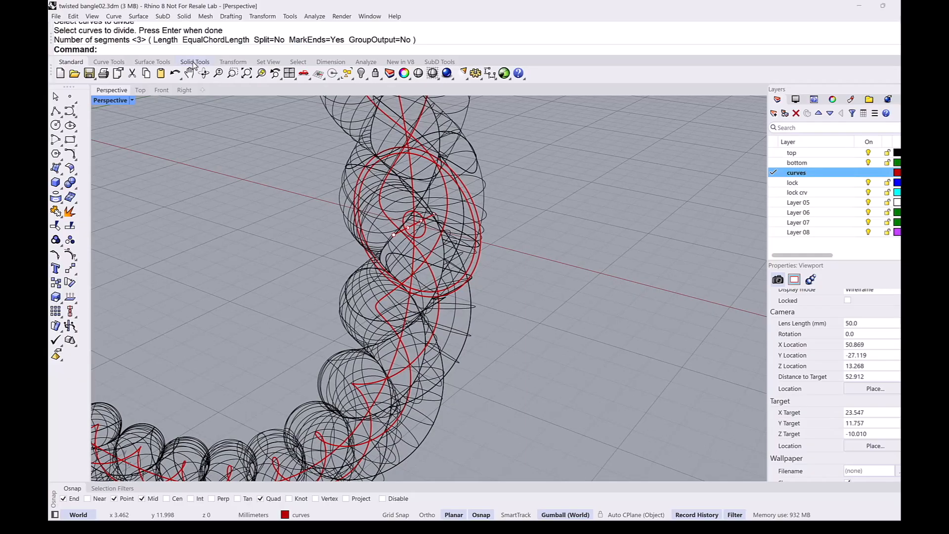
Step: Create a vertical Plane about 8 mm wide and 11 mm high from a division point on the line, extending outward along X
click(152, 62)
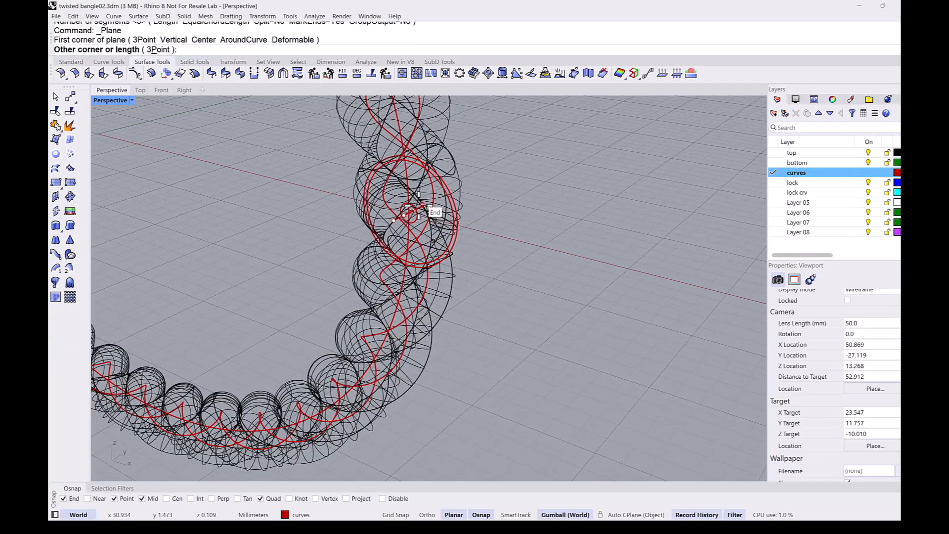
key(Escape)
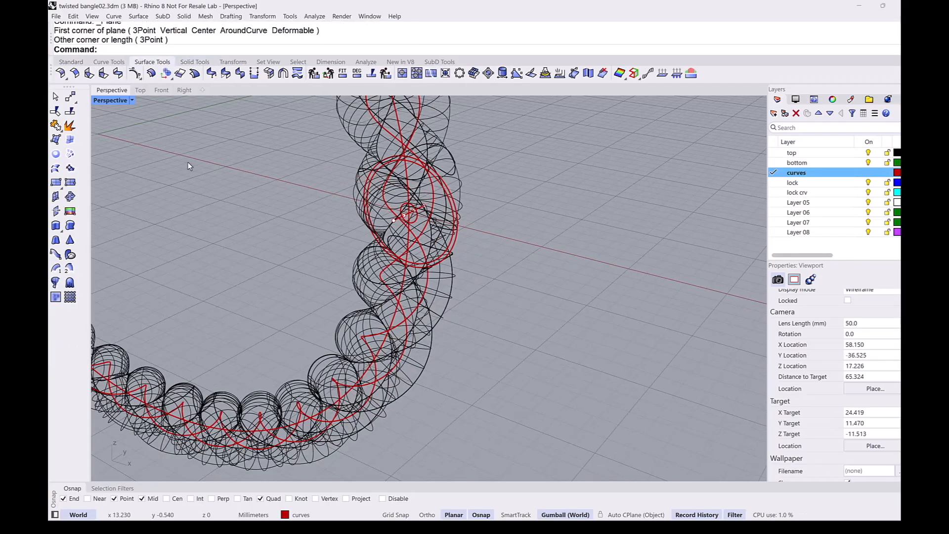
click(55, 198)
click(433, 230)
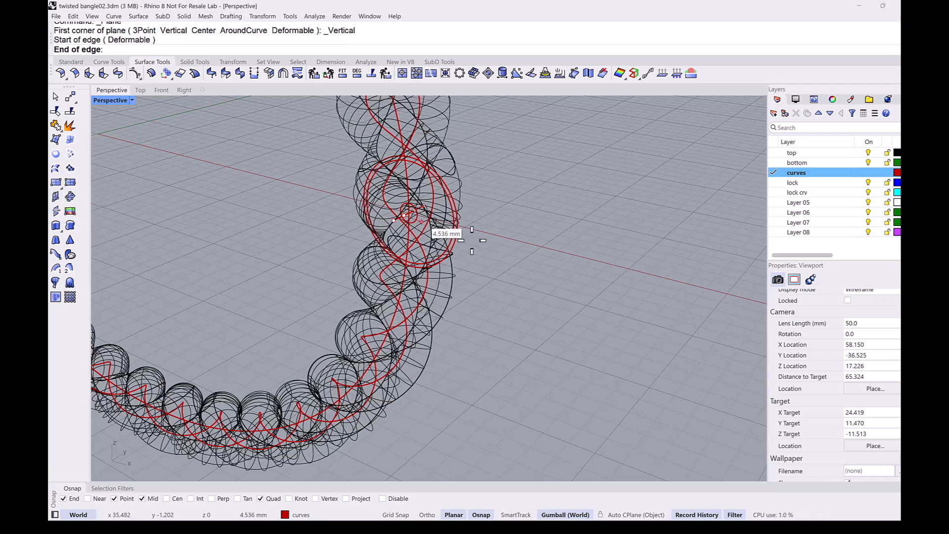
click(511, 250)
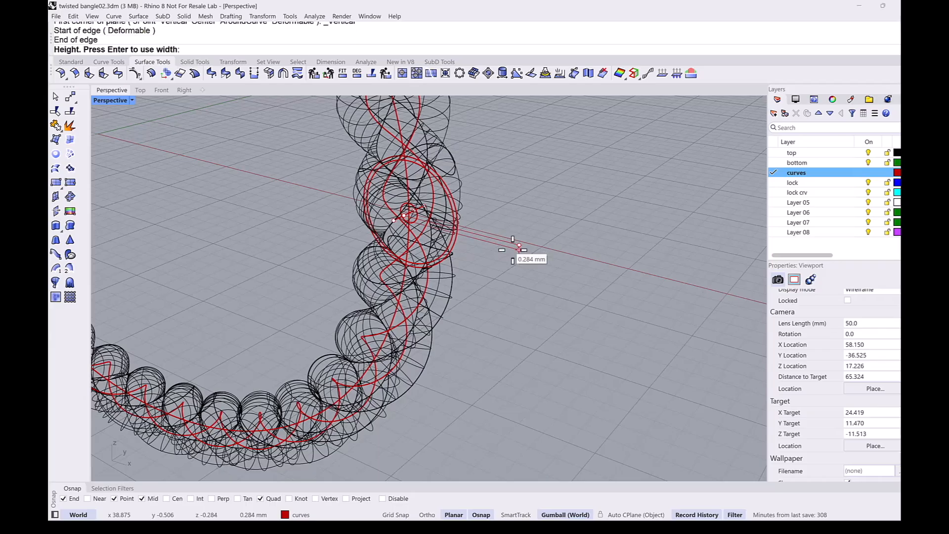
scroll(519, 249, down, 4)
click(519, 139)
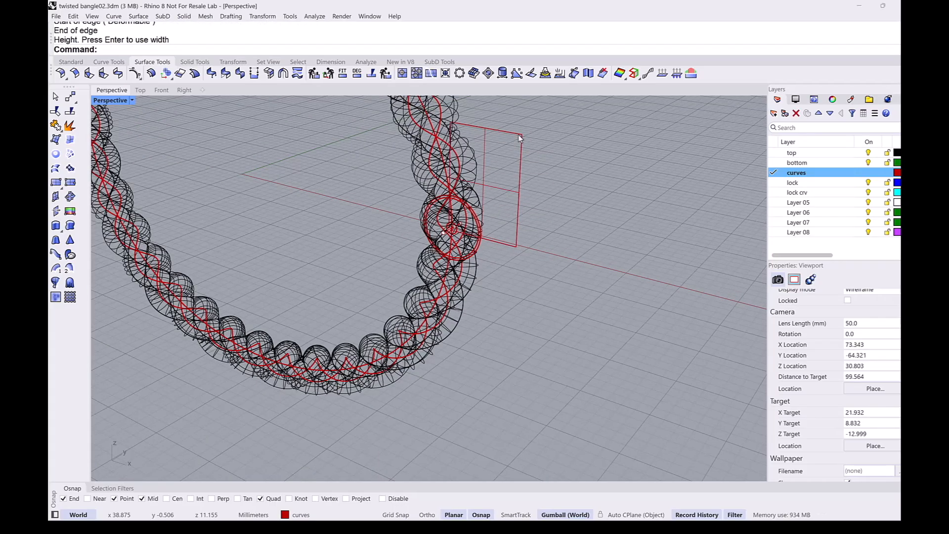
Step: Set the Perspective viewport to Shaded and view the vertical plane beside the bangle from the front
click(132, 100)
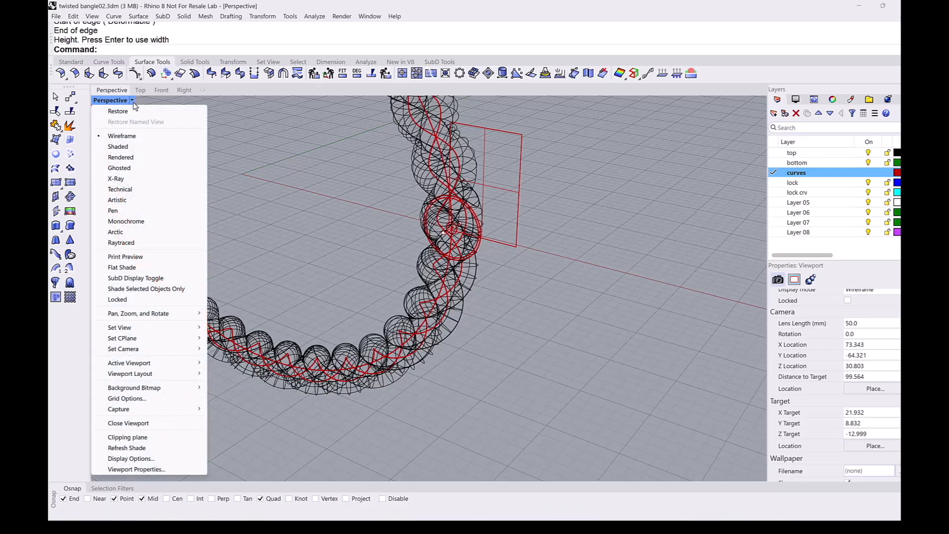
click(134, 142)
right_drag(309, 236, 473, 185)
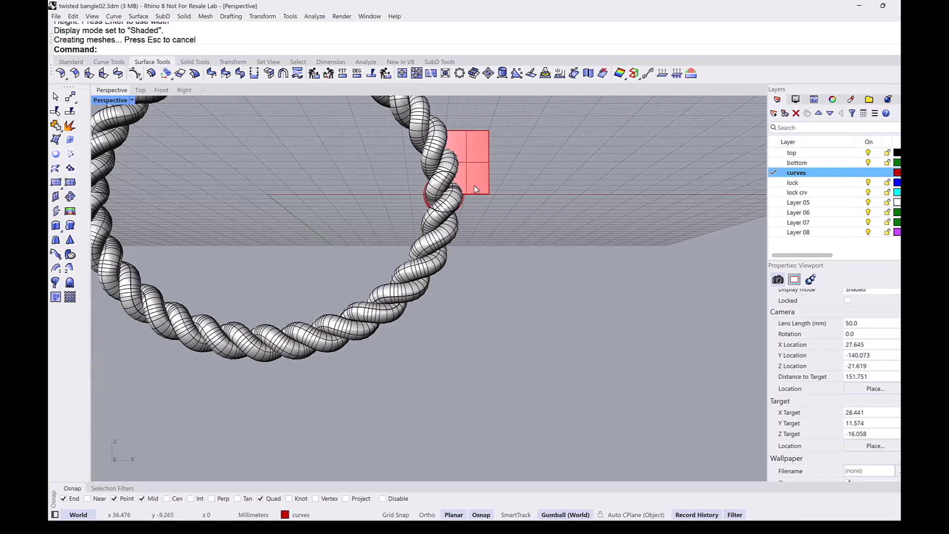
Step: Move the vertical plane over the round lock piece and scale it wider along X to cut across the whole piece
click(473, 177)
drag(490, 140, 470, 173)
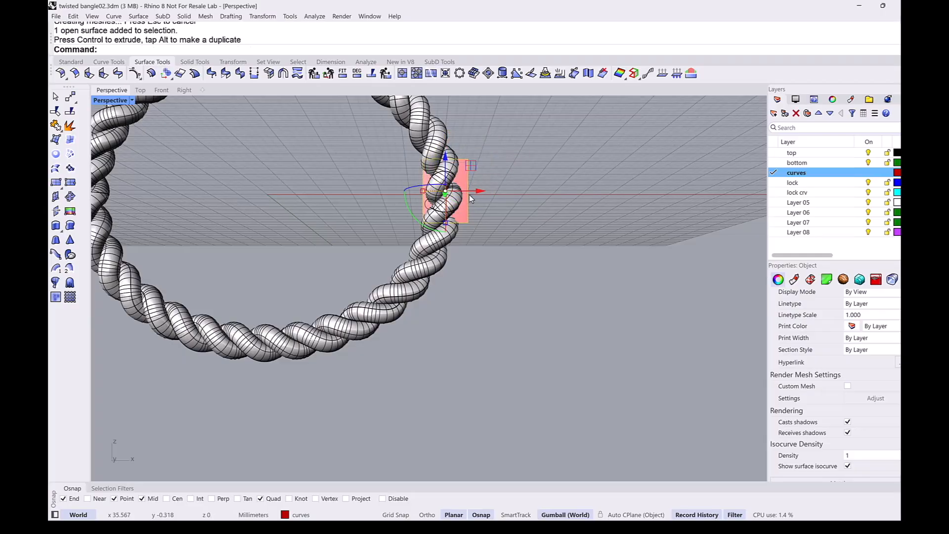
drag(421, 191, 412, 192)
click(529, 190)
right_drag(529, 190, 327, 218)
scroll(412, 229, up, 4)
click(406, 219)
click(470, 210)
scroll(327, 218, up, 1)
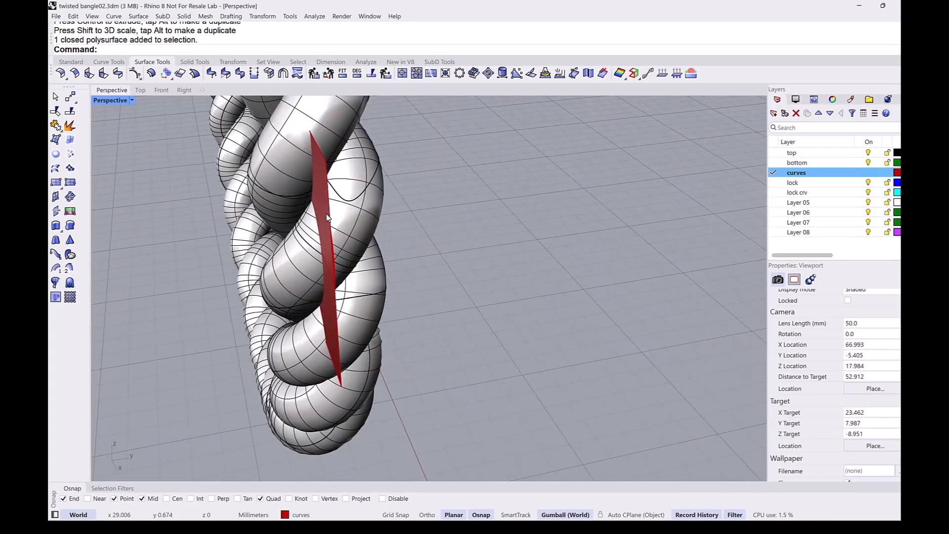
Step: Mirror a copy of the vertical plane across the X axis, with the mirror plane running from 0 to 1,0,0
click(328, 218)
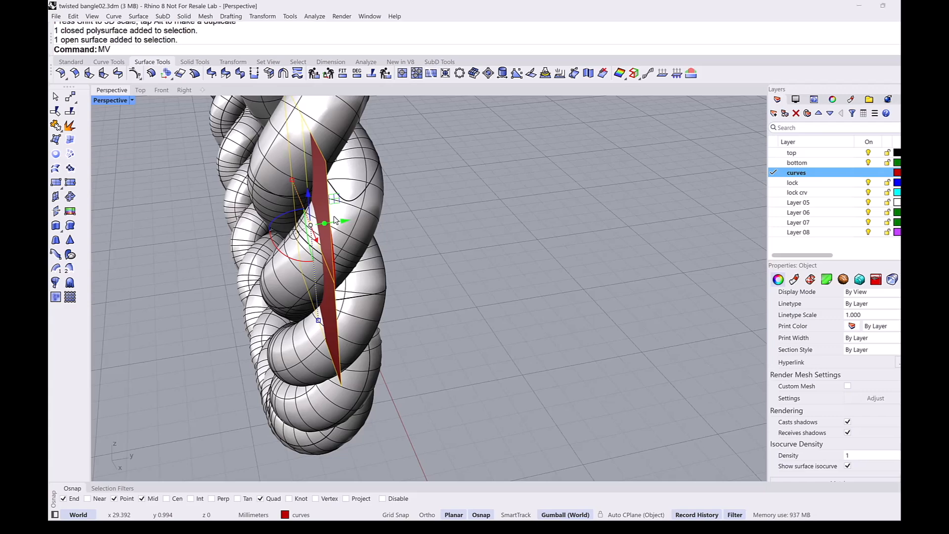
key(Return)
key(Escape)
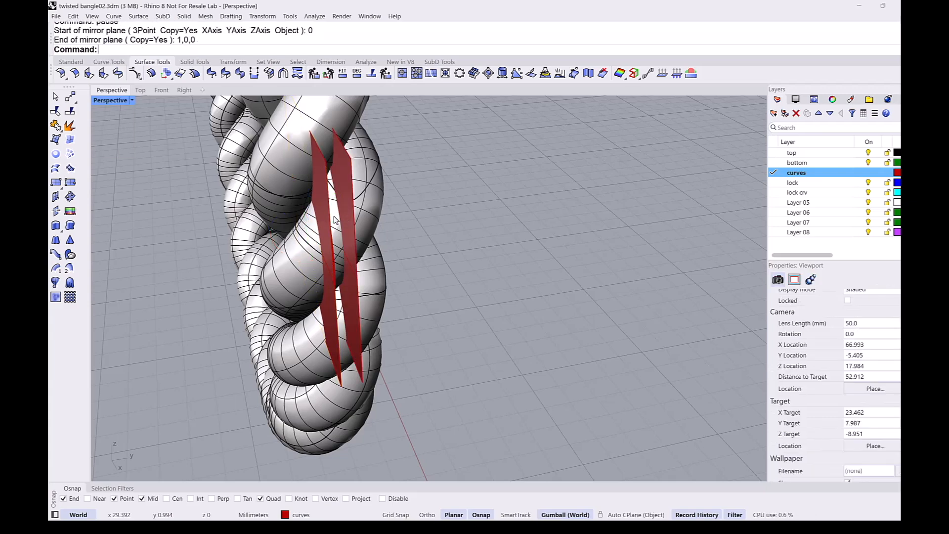
Step: Boolean Split the round lock piece using both vertical planes as cutting surfaces
click(195, 62)
click(104, 74)
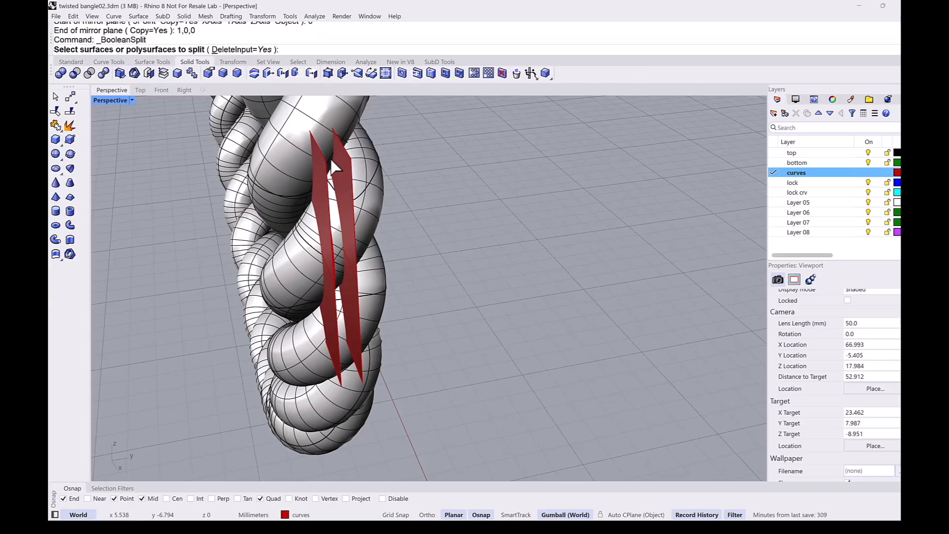
click(302, 272)
key(Return)
click(327, 239)
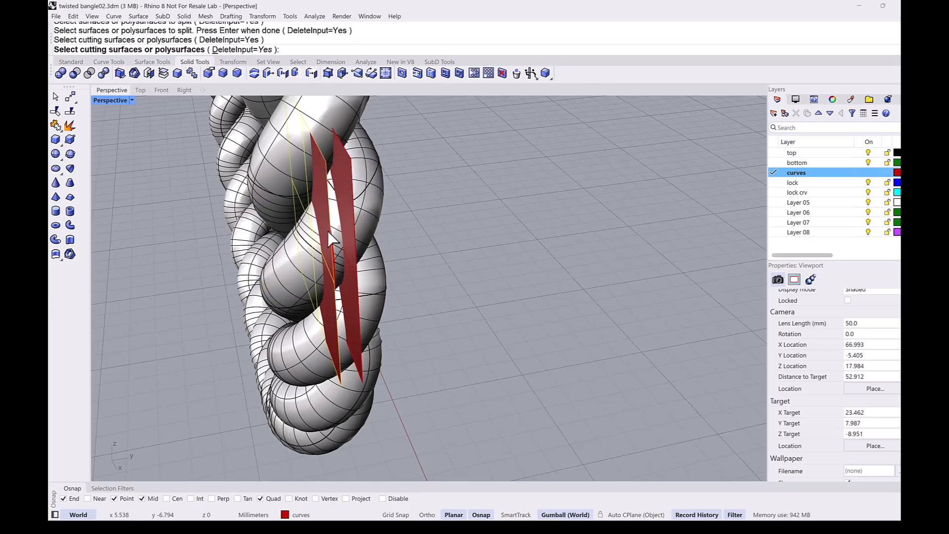
click(347, 193)
key(Return)
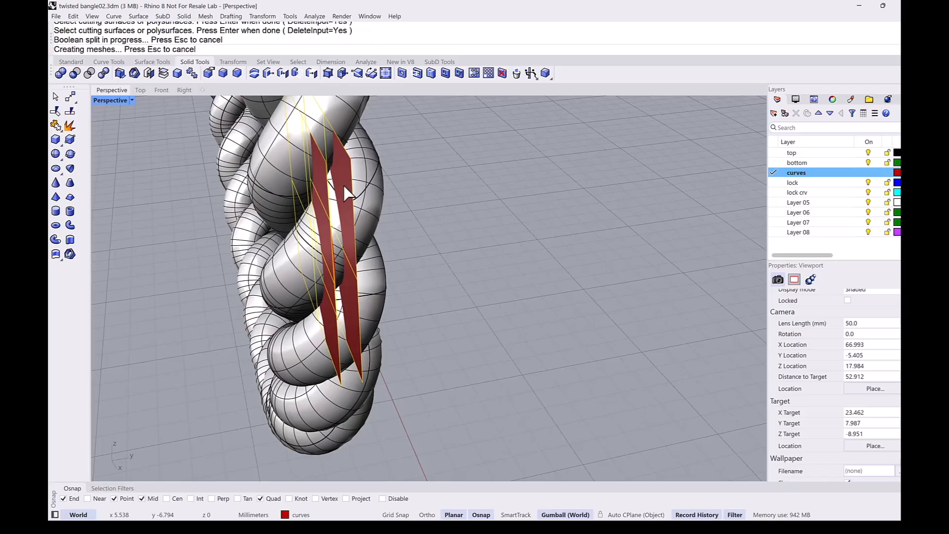
Step: Delete the two vertical cutting planes
click(353, 195)
key(Delete)
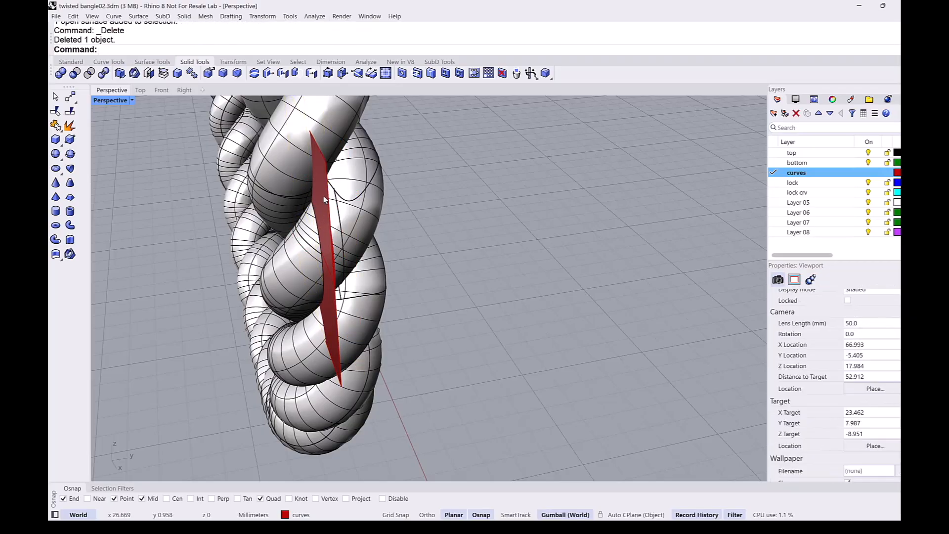
click(323, 195)
key(Delete)
Step: Move the lower half of the bangle to the "bottom" layer
scroll(324, 198, down, 6)
right_drag(328, 300, 263, 279)
scroll(326, 297, down, 5)
click(268, 304)
key(Escape)
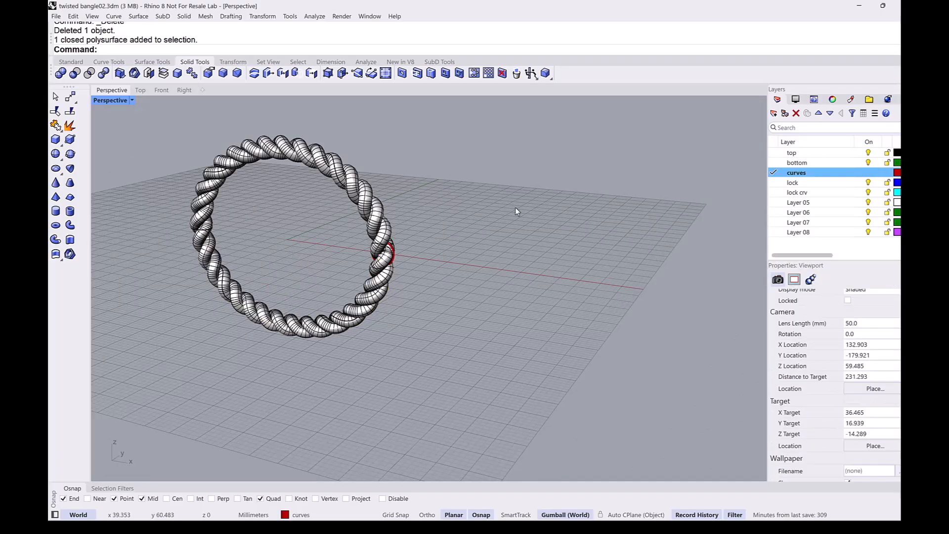
click(367, 309)
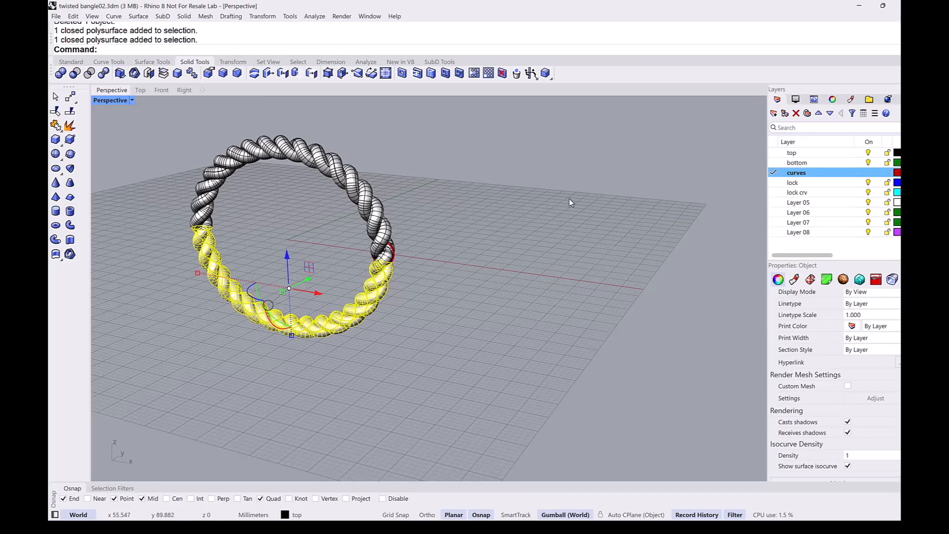
scroll(714, 160, up, 1)
right_click(792, 164)
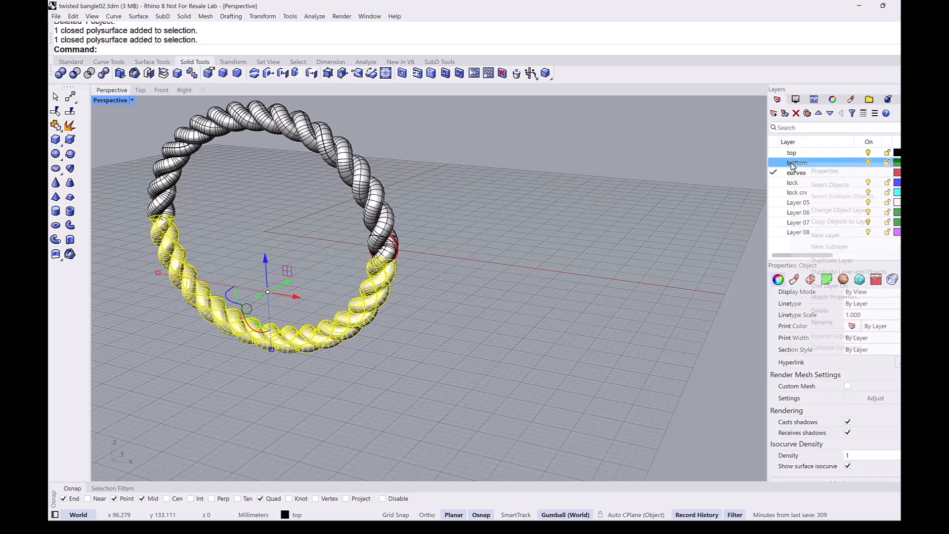
click(823, 210)
click(607, 280)
Step: Move the two outer thirds of the lock piece to the "bottom" layer
right_drag(608, 280, 279, 238)
click(331, 235)
scroll(347, 234, up, 4)
shift+click(347, 229)
scroll(356, 229, down, 2)
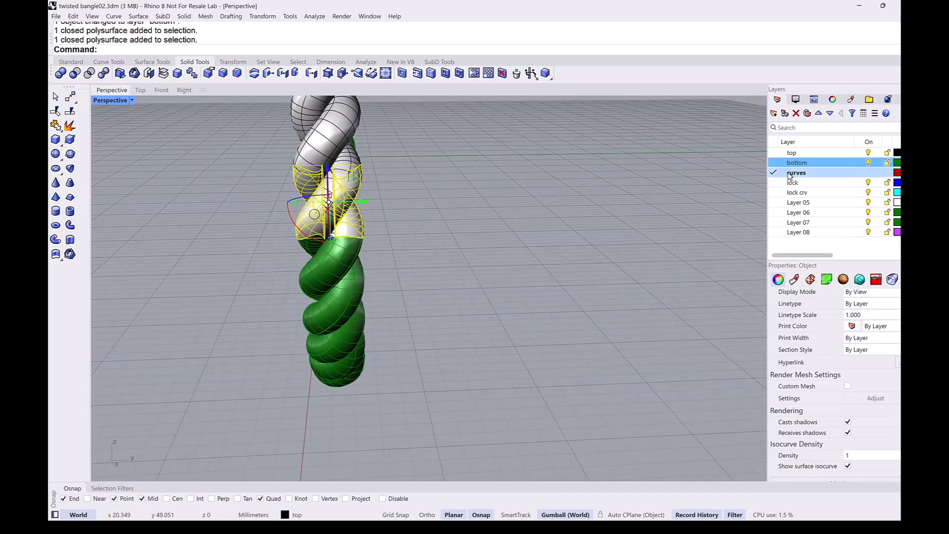
right_click(791, 166)
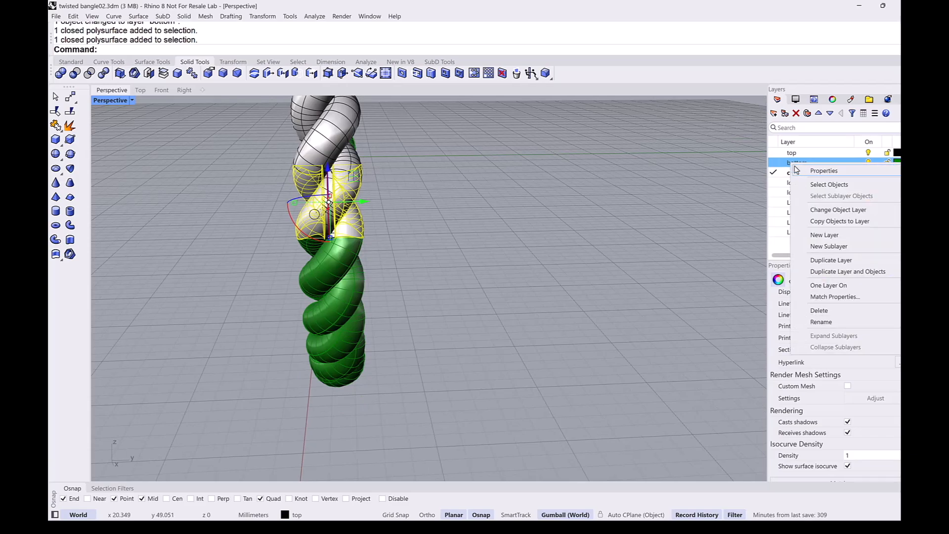
click(828, 210)
key(Escape)
Step: Boolean Union the bangle's top half with the middle third of the lock piece
right_drag(570, 279, 418, 281)
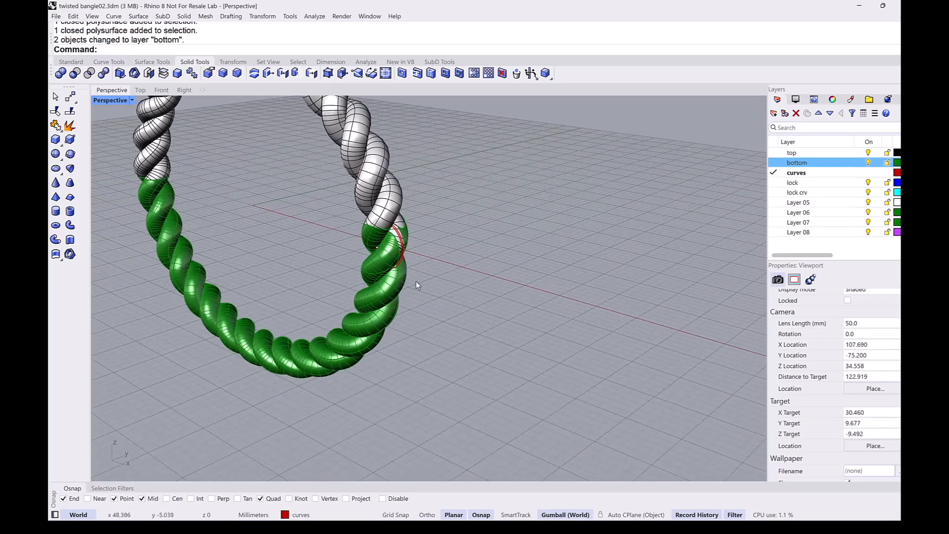
scroll(302, 265, down, 6)
click(74, 73)
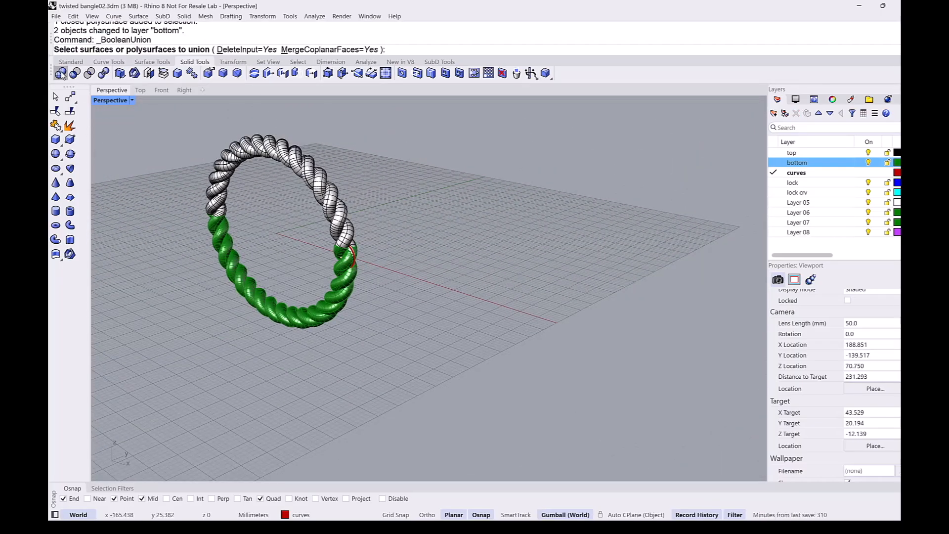
right_drag(176, 137, 334, 215)
scroll(336, 222, up, 8)
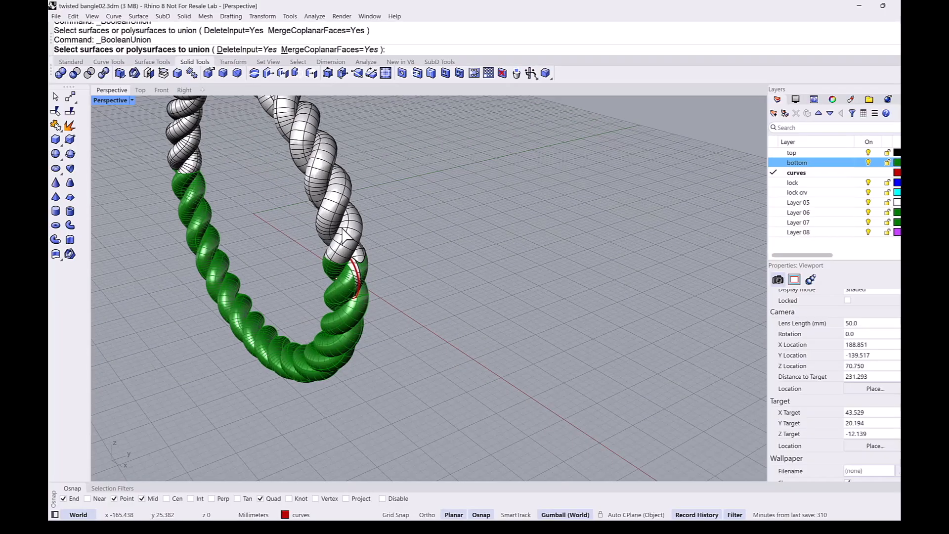
click(348, 246)
scroll(373, 272, up, 2)
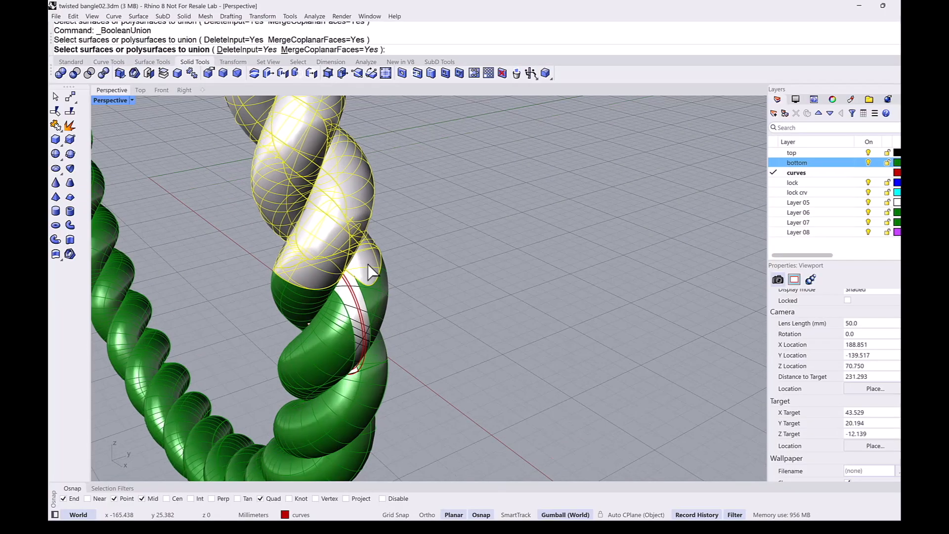
click(347, 304)
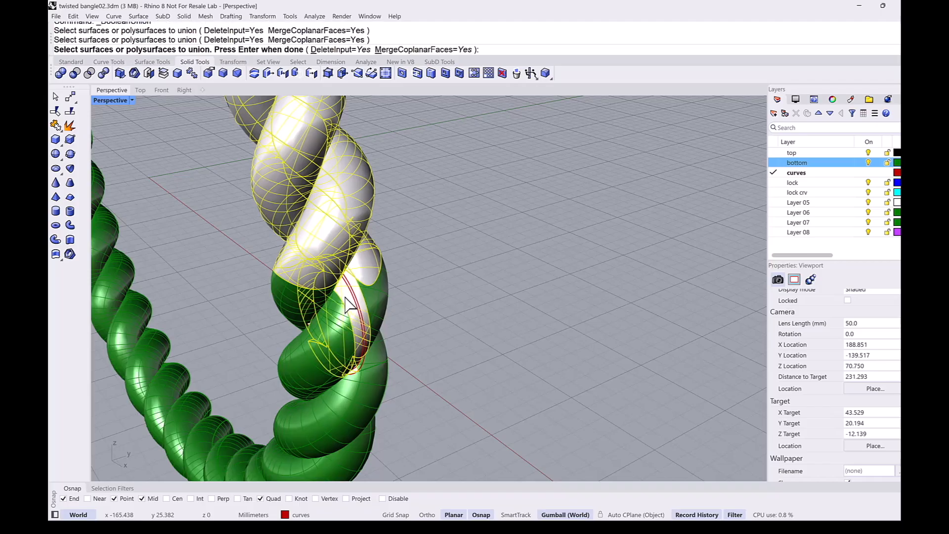
key(Return)
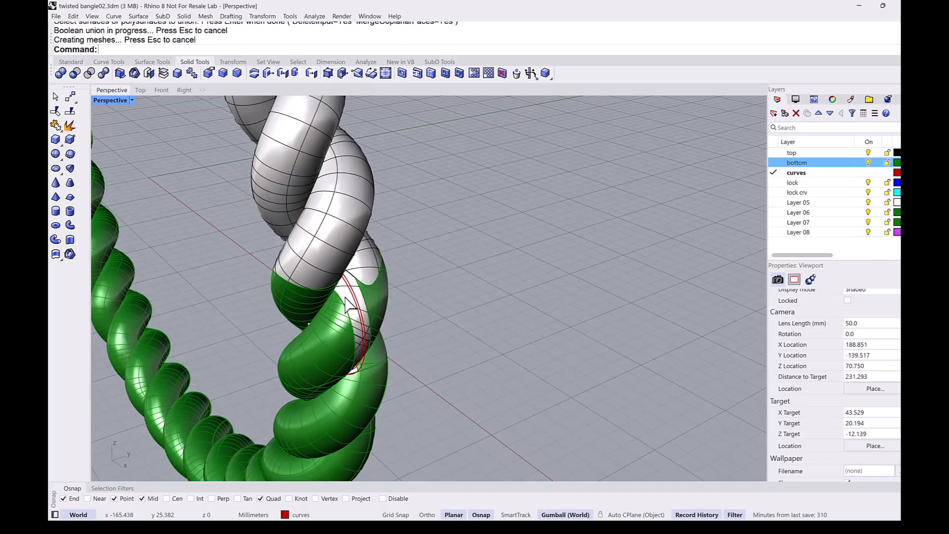
Step: Boolean Union the bangle's bottom half with the two outer thirds of the lock piece
key(Return)
click(362, 405)
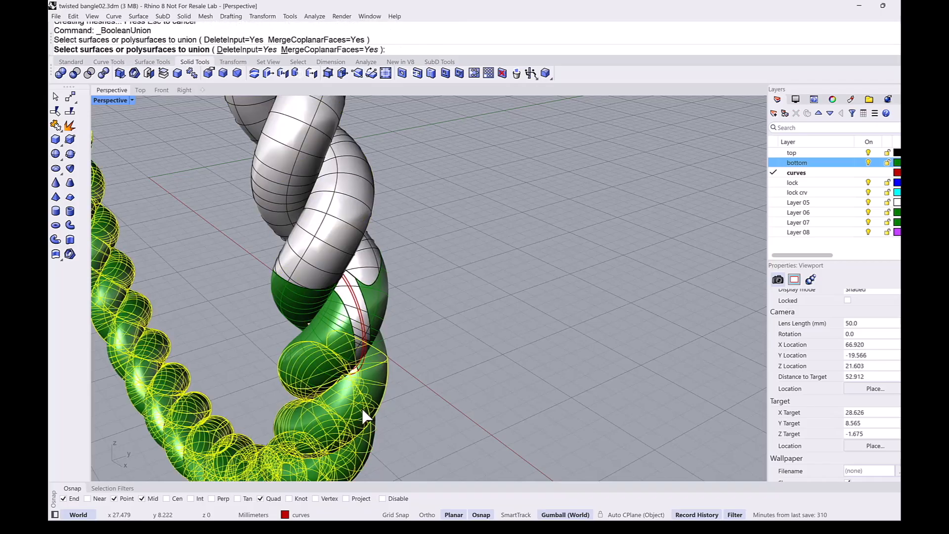
click(324, 346)
click(383, 310)
scroll(391, 312, down, 3)
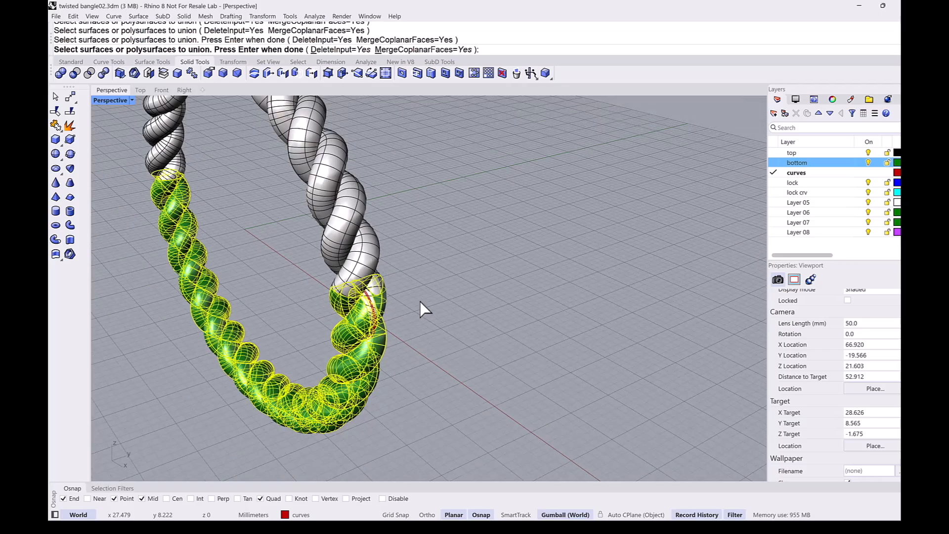
key(Return)
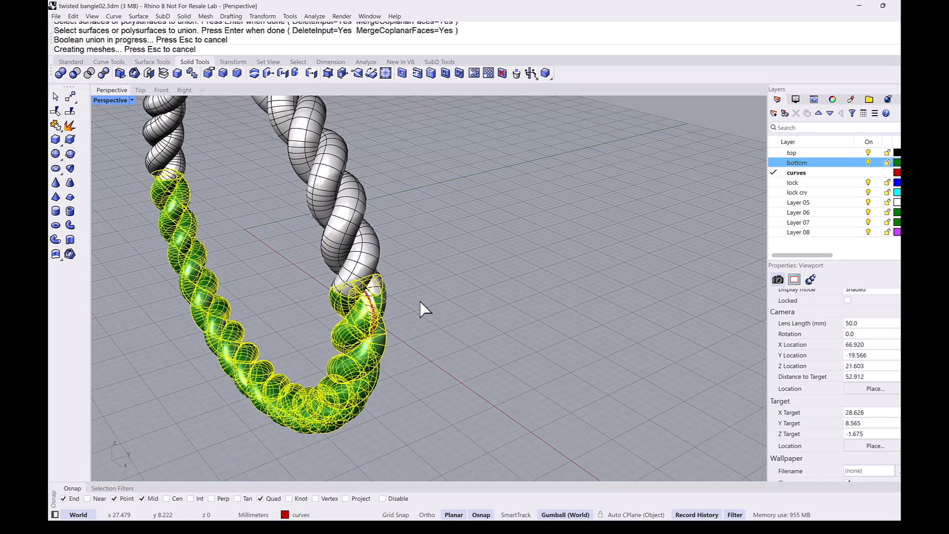
Step: Hide the "top" layer to examine the joined bottom half's lock end, and show the layer again
click(868, 153)
right_drag(494, 318, 554, 316)
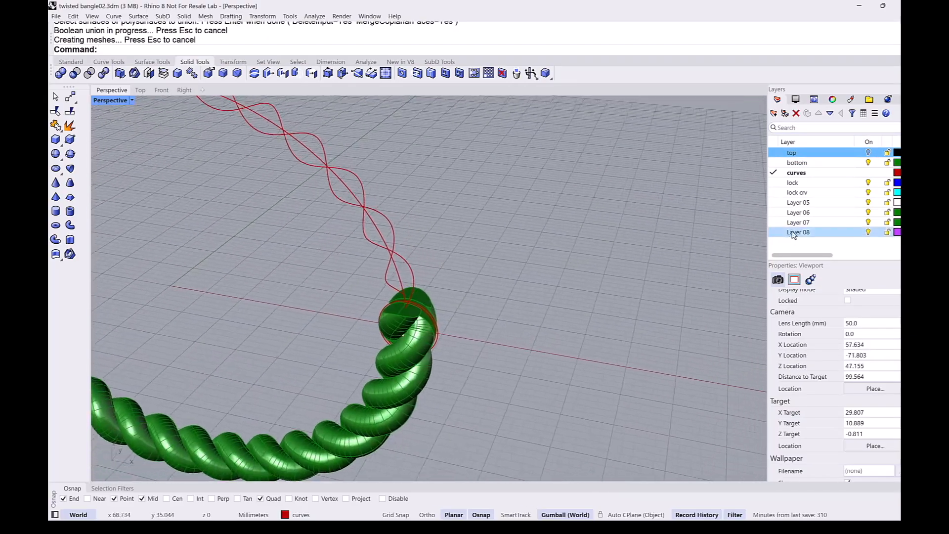
click(868, 153)
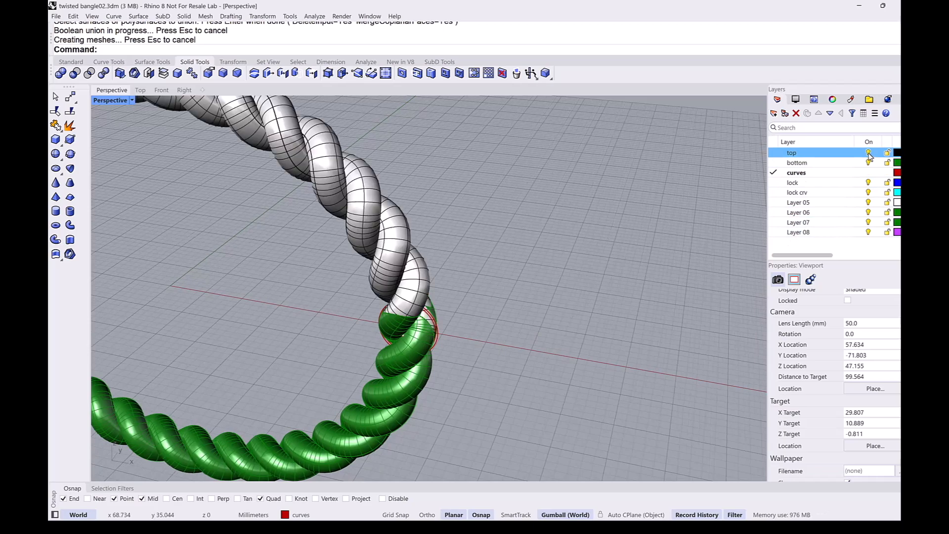
Step: In Wireframe display, extrude the small central lock circle along Y as a cut through the lock pieces
right_drag(464, 335, 374, 311)
middle_click(458, 328)
click(406, 323)
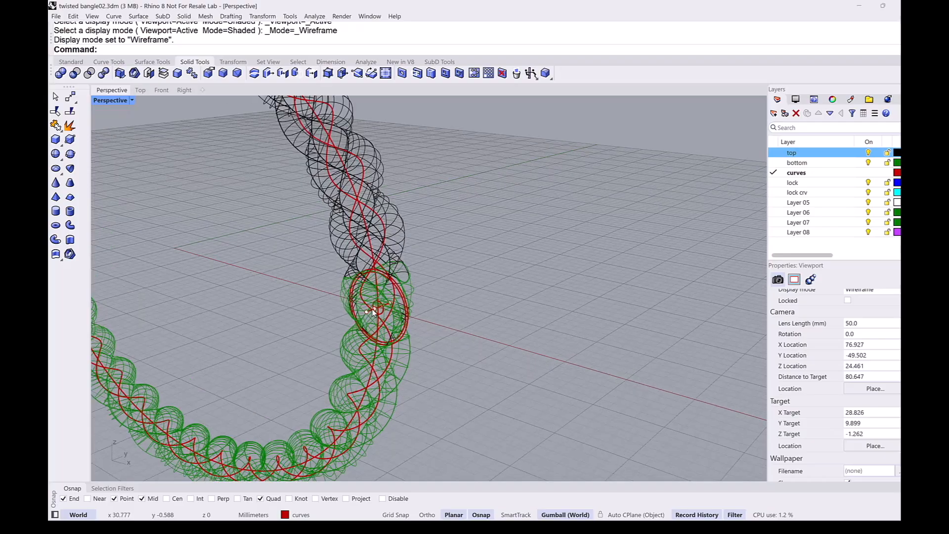
scroll(373, 310, up, 10)
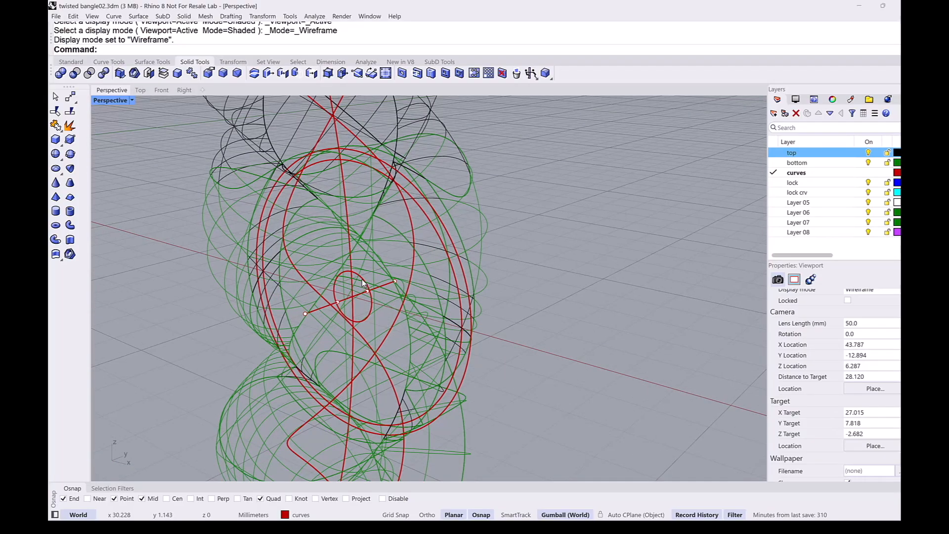
click(362, 282)
scroll(350, 275, down, 3)
scroll(349, 294, down, 4)
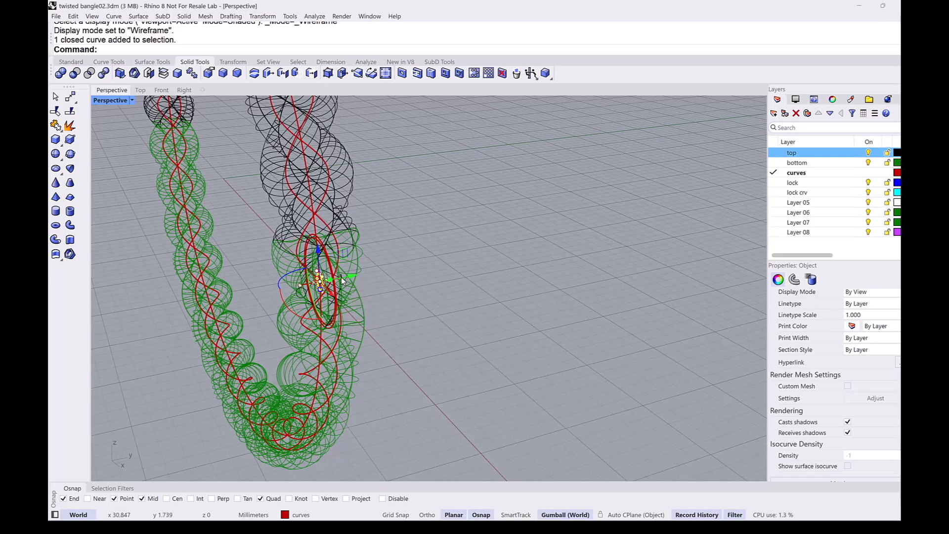
drag(342, 278, 421, 266)
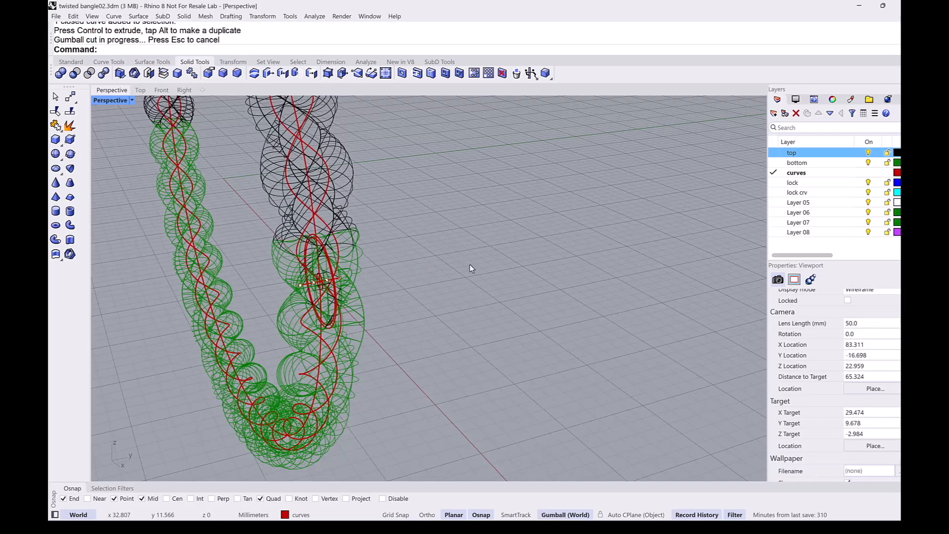
Step: Return the Perspective viewport to Shaded display and view the whole bangle
middle_click(470, 264)
click(424, 261)
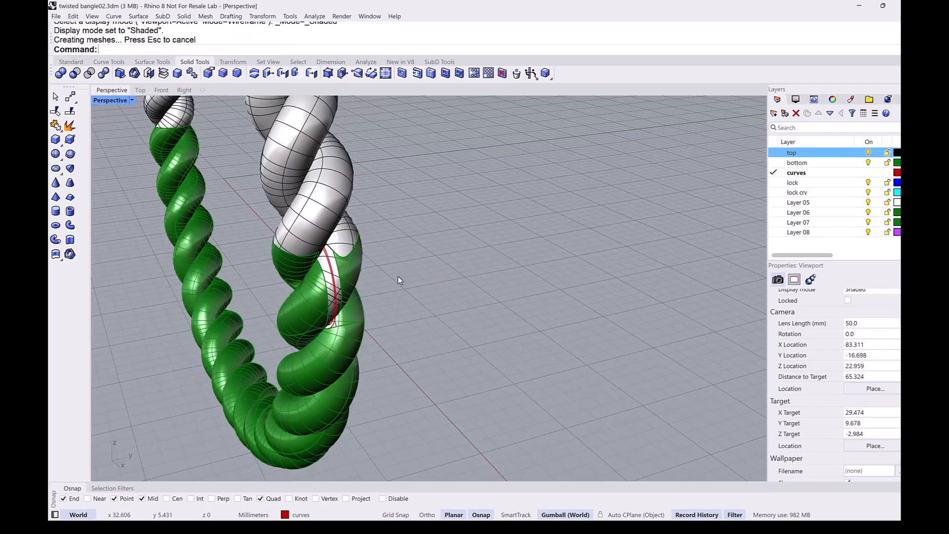
right_drag(396, 282, 461, 283)
scroll(441, 268, down, 8)
shift+right_drag(465, 284, 565, 262)
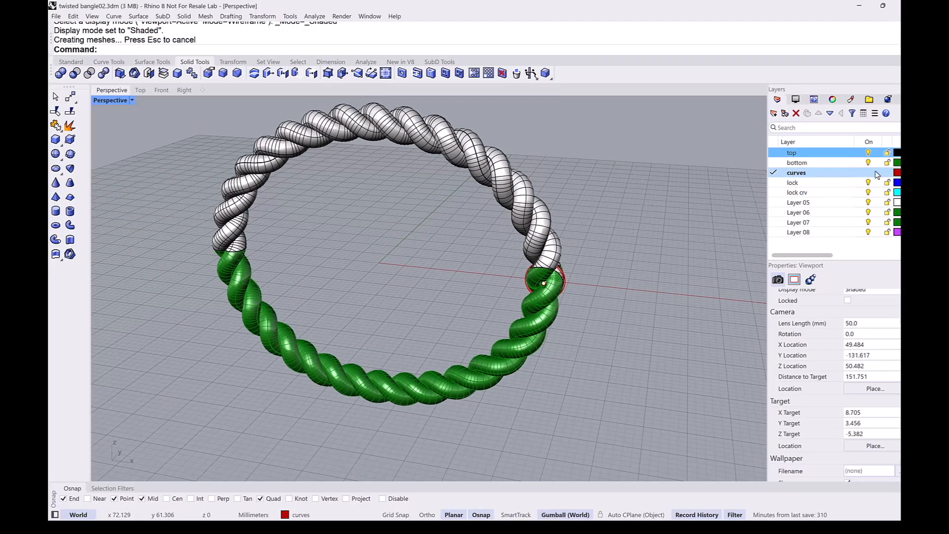
Step: Hide the "top" layer and make "lock crv" the current layer
click(868, 152)
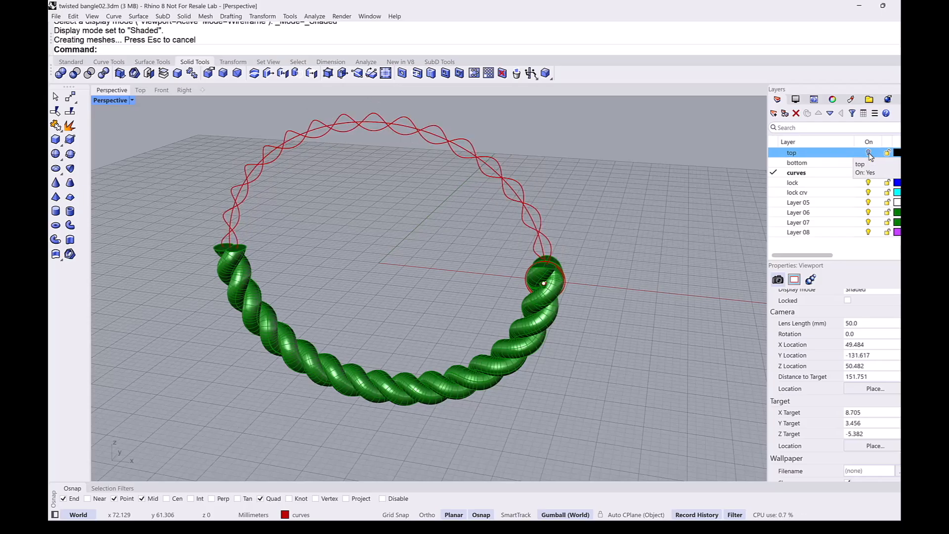
click(774, 193)
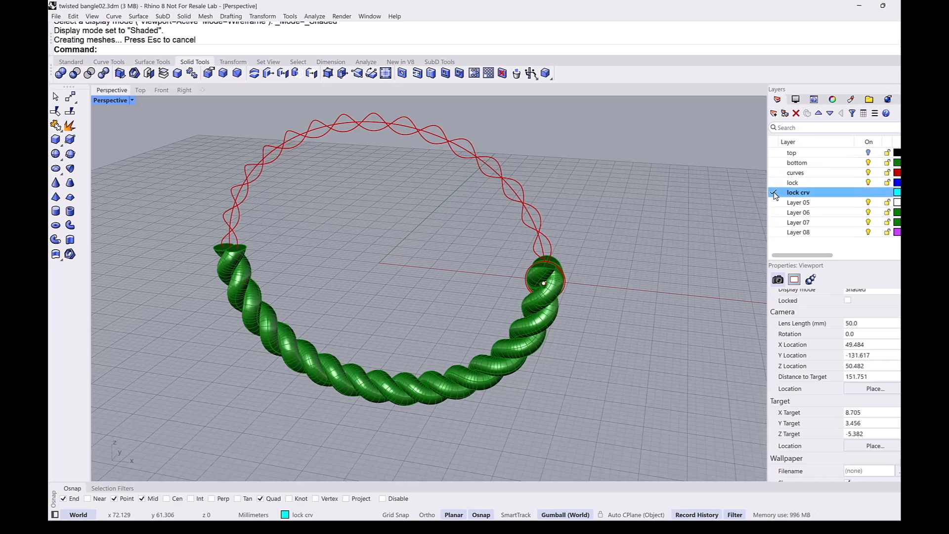
click(868, 163)
click(868, 163)
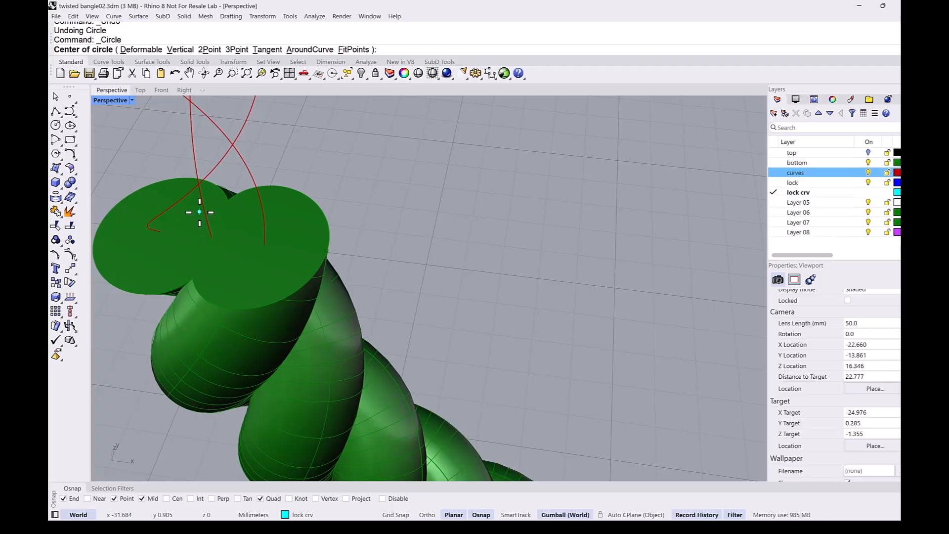
Step: Draw a 2.5 mm diameter circle centred on the bottom half's lock end face
scroll(202, 220, down, 1)
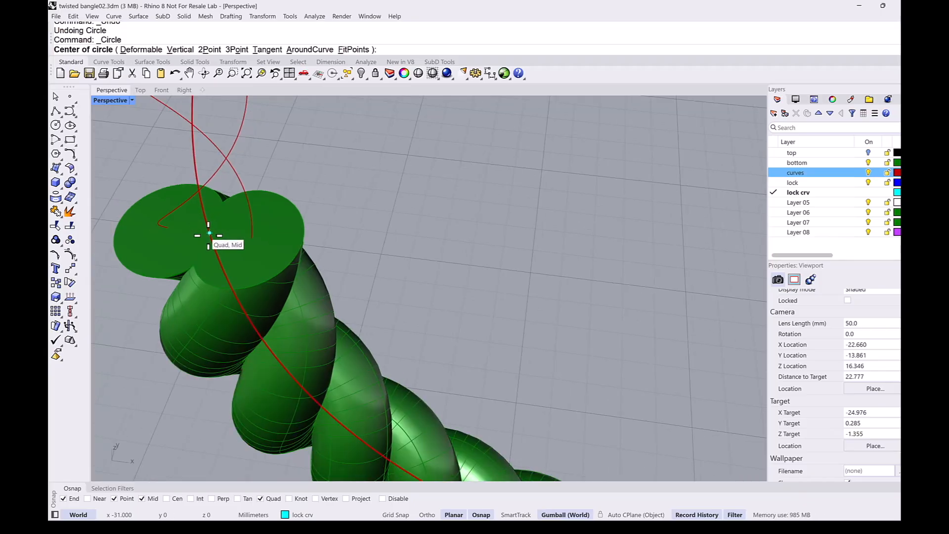
click(209, 233)
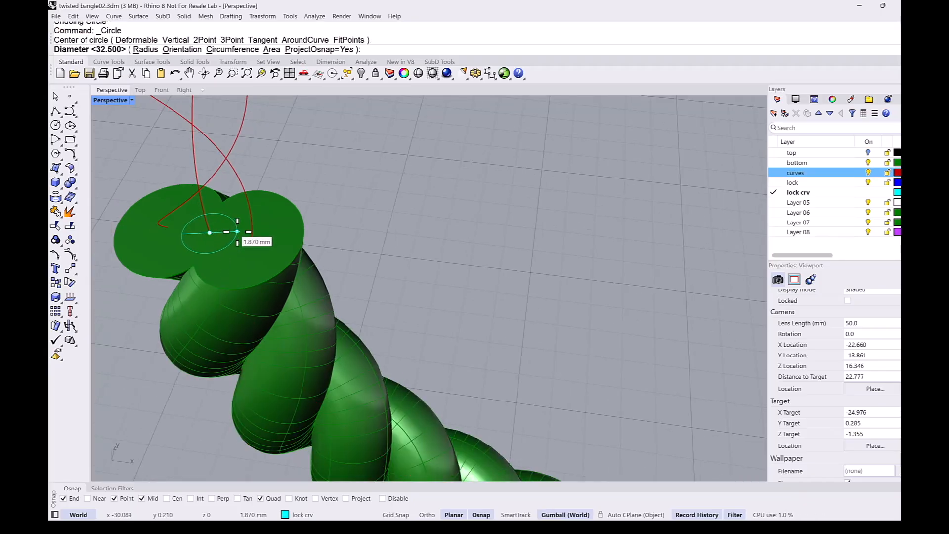
text(2.5)
key(Return)
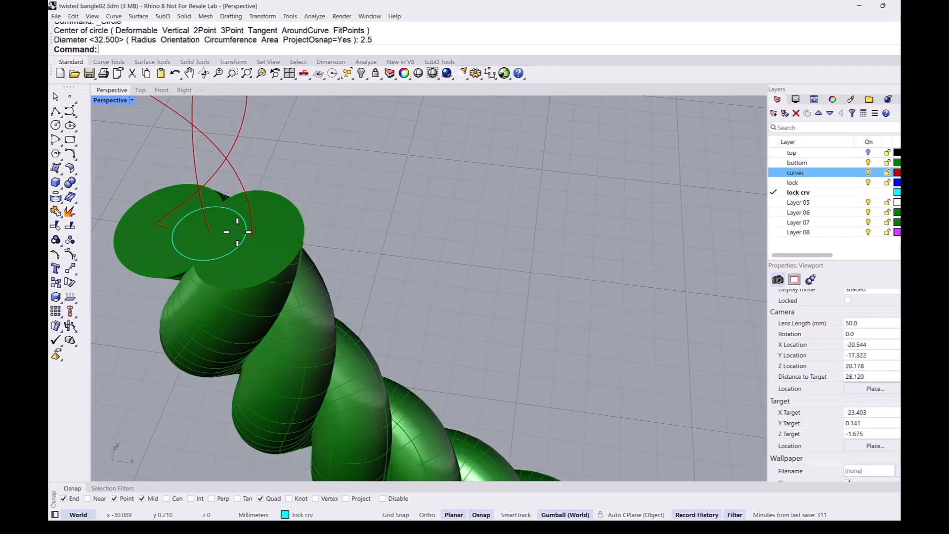
Step: On the "lock" layer, extrude the 2.5 mm circle vertically down into the bottom half as a solid cylinder
scroll(237, 232, down, 4)
right_drag(237, 233, 241, 218)
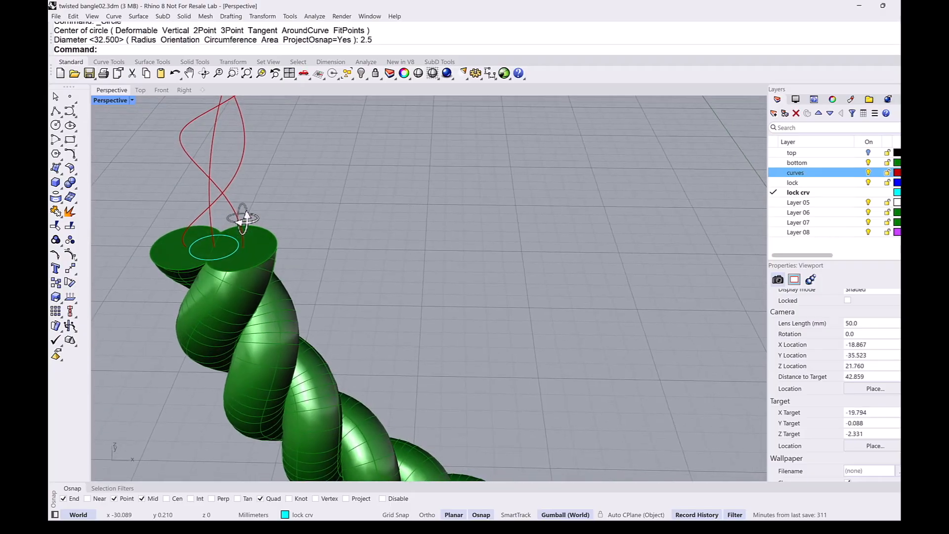
scroll(237, 250, up, 2)
scroll(238, 253, up, 3)
click(237, 253)
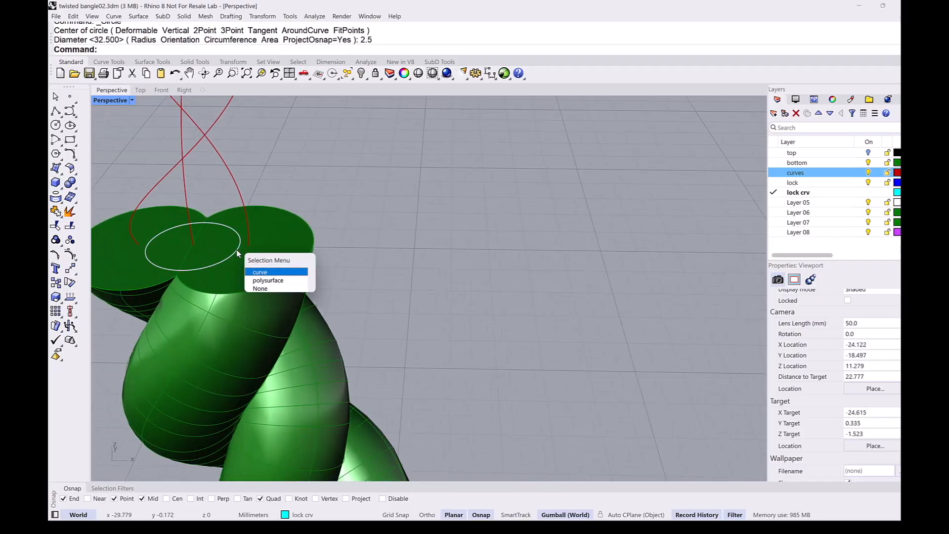
click(257, 273)
right_drag(258, 272, 275, 261)
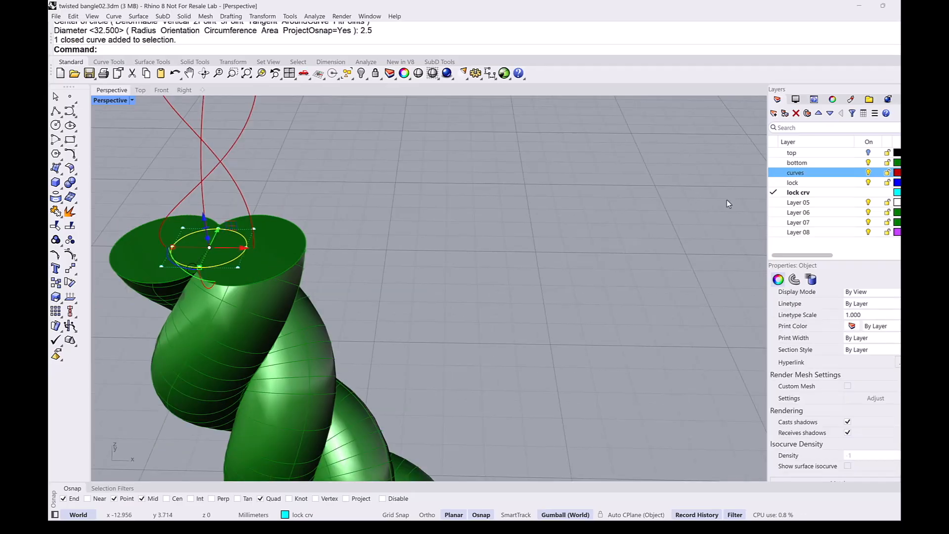
click(772, 185)
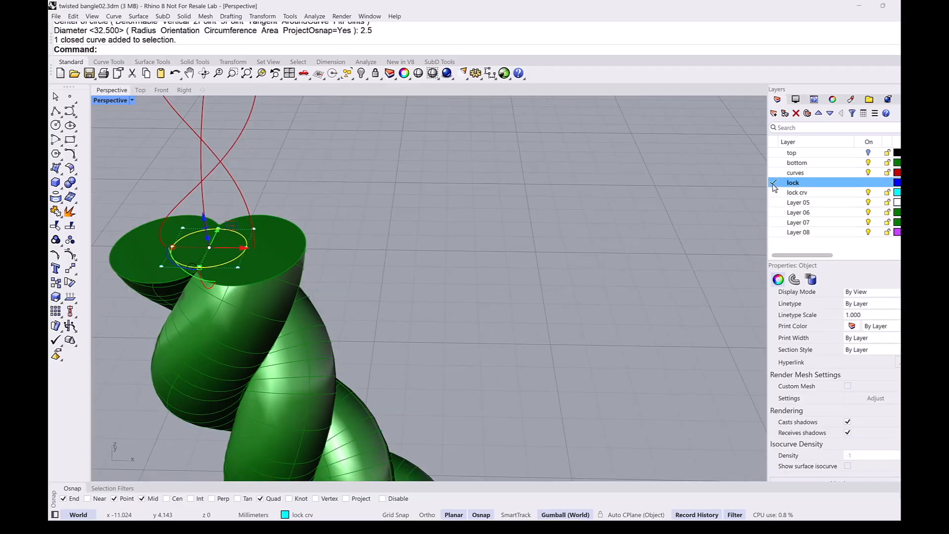
scroll(214, 254, down, 2)
right_drag(231, 276, 324, 193)
scroll(270, 178, up, 2)
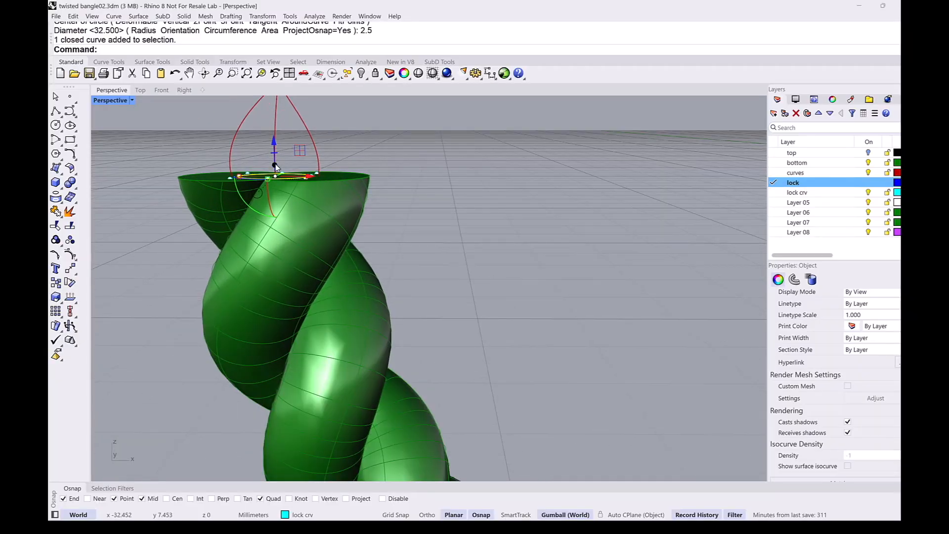
drag(276, 167, 302, 228)
click(384, 221)
right_drag(384, 221, 388, 254)
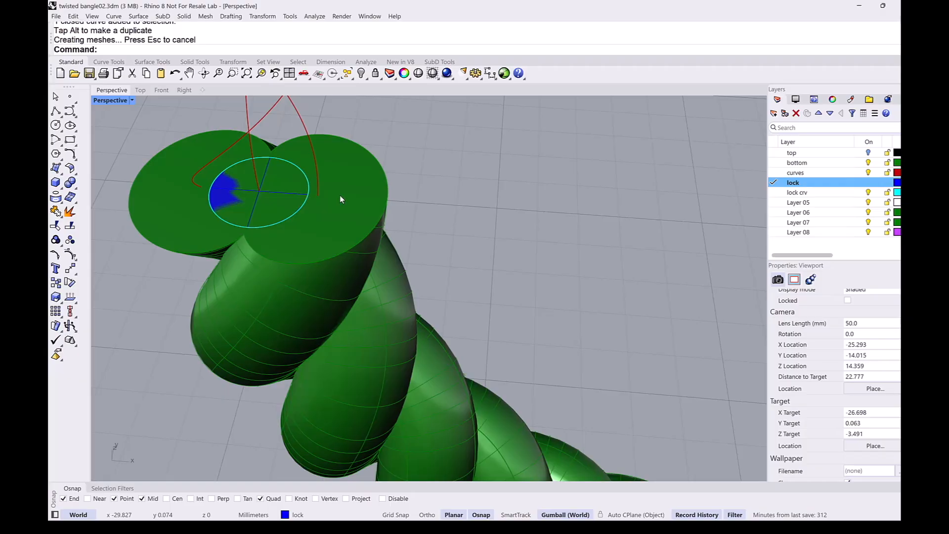
Step: Make "lock crv" the current layer and offset the 2.5 mm lock circle outward by 0.1 mm
click(774, 193)
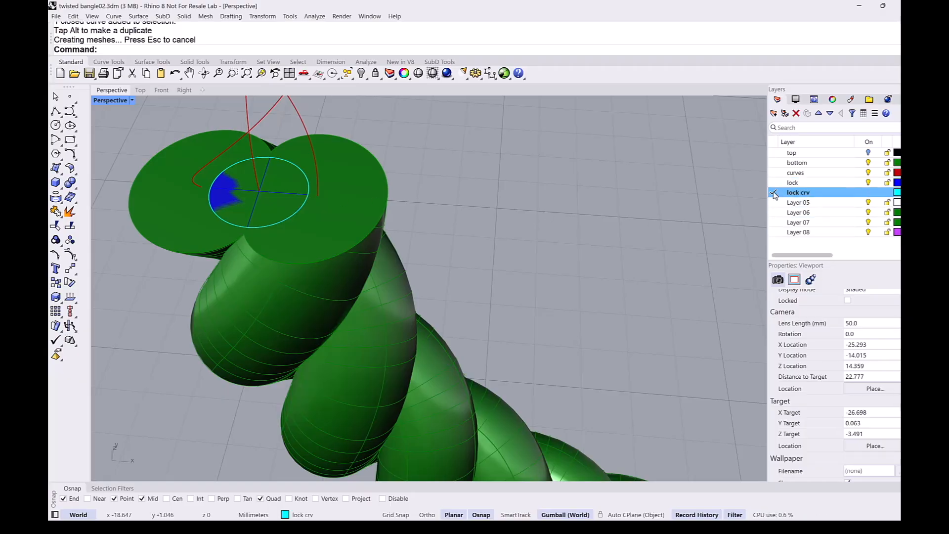
click(108, 62)
scroll(285, 180, up, 2)
click(290, 167)
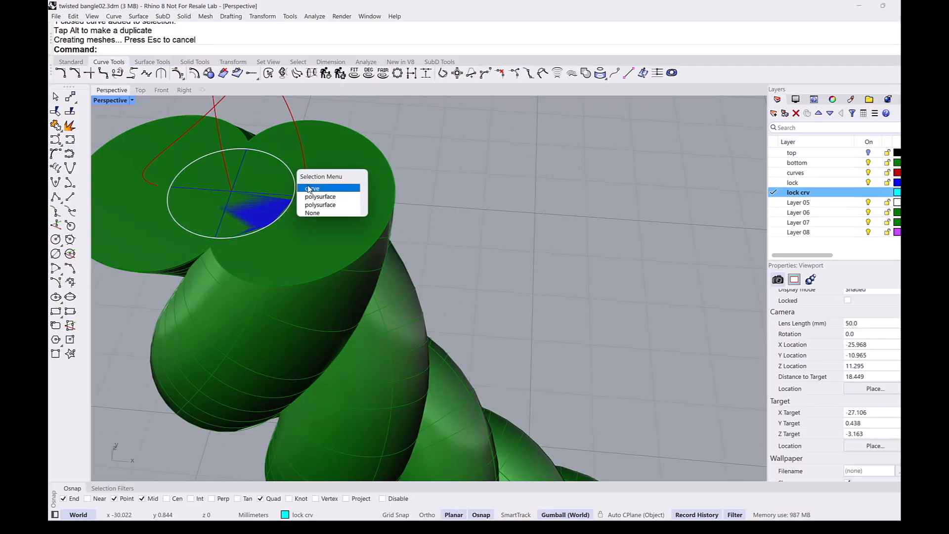
click(310, 187)
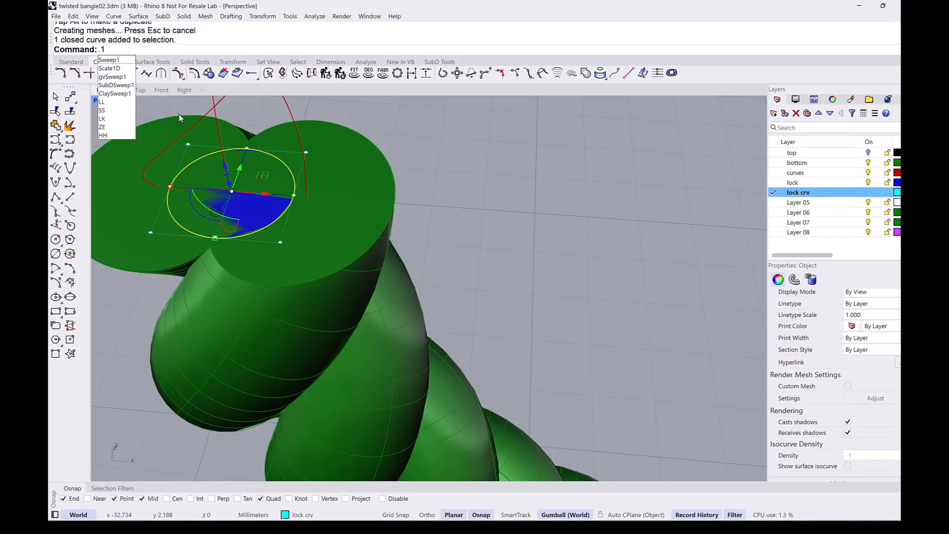
key(Escape)
click(194, 73)
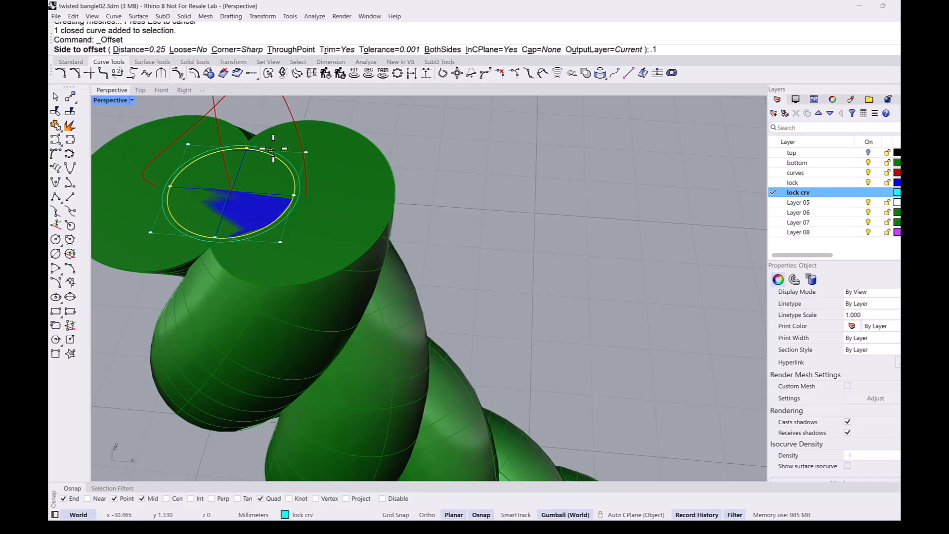
click(388, 135)
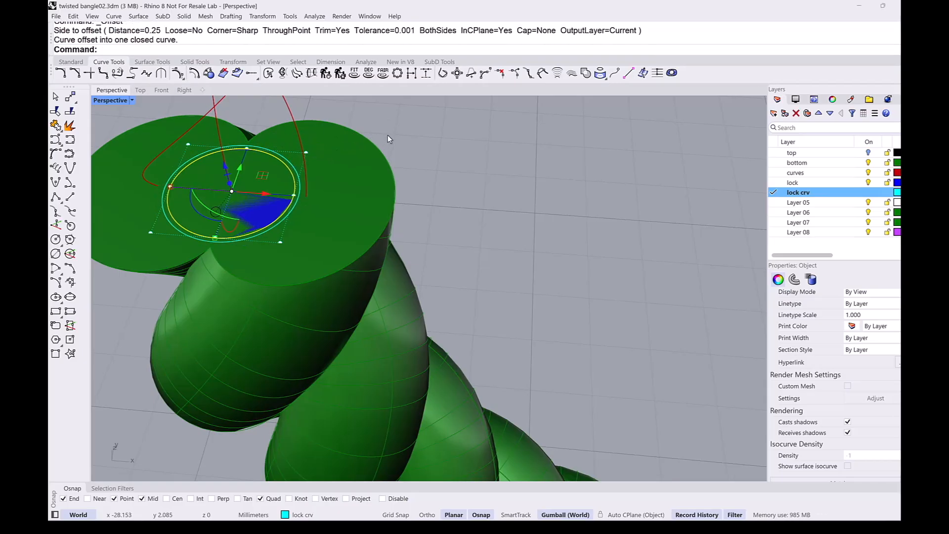
Step: On the "lock" layer, extrude the offset lock circle 2 mm vertically into a solid at the bangle's end face
shift+click(299, 176)
click(313, 196)
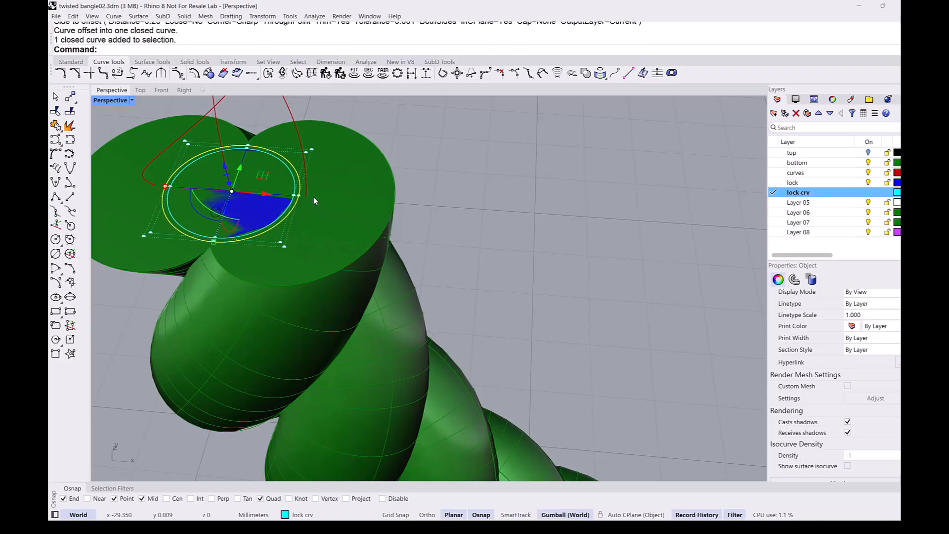
right_drag(313, 197, 328, 181)
drag(341, 185, 353, 215)
text(2)
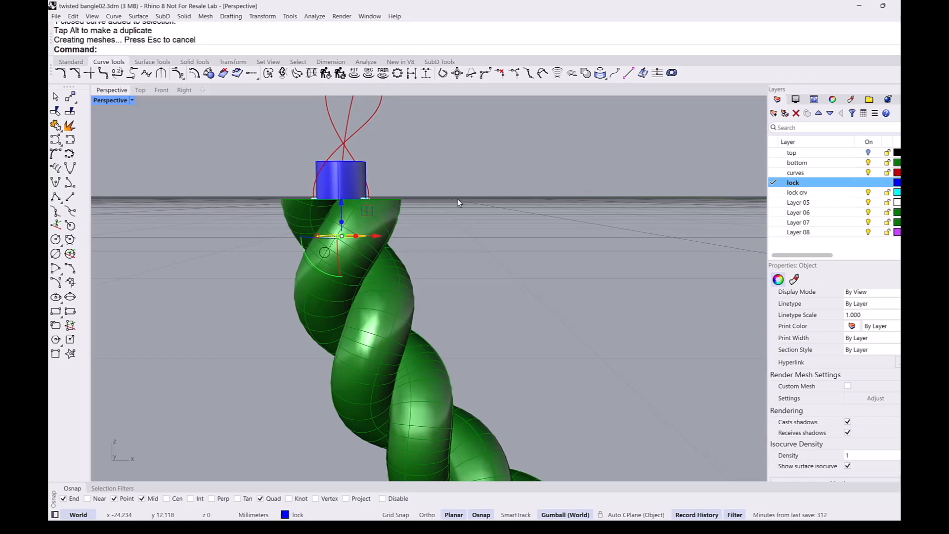
click(458, 199)
right_drag(458, 199, 455, 269)
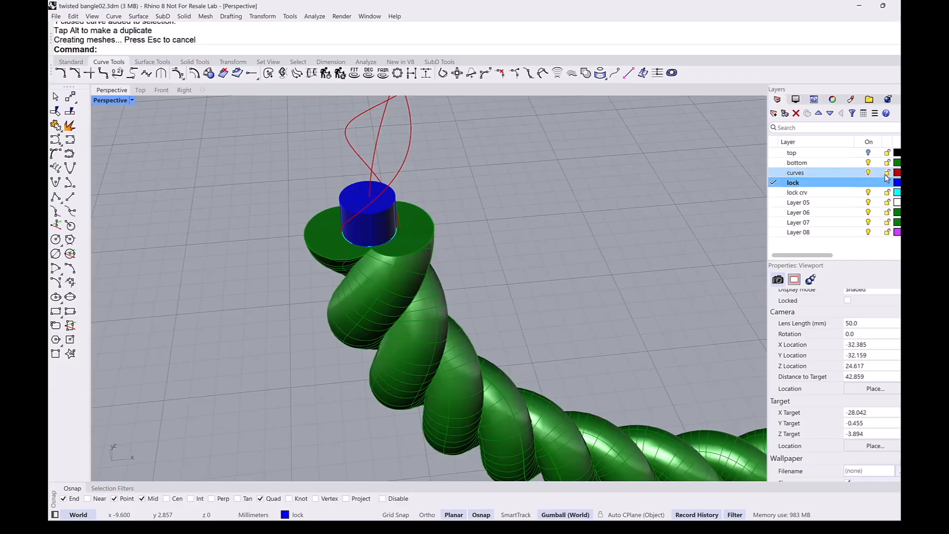
Step: Show the "top" layer and set the Perspective viewport to Ghosted display
click(868, 153)
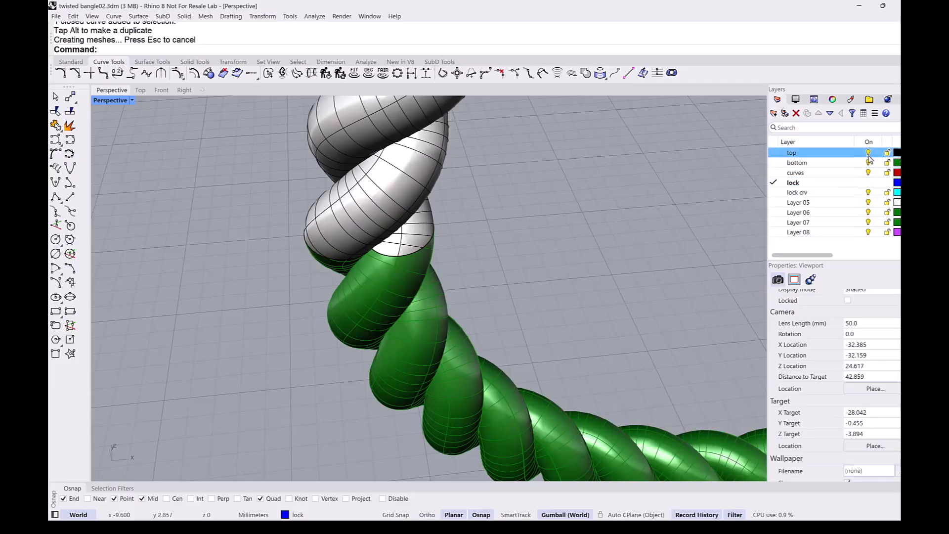
right_drag(457, 263, 459, 225)
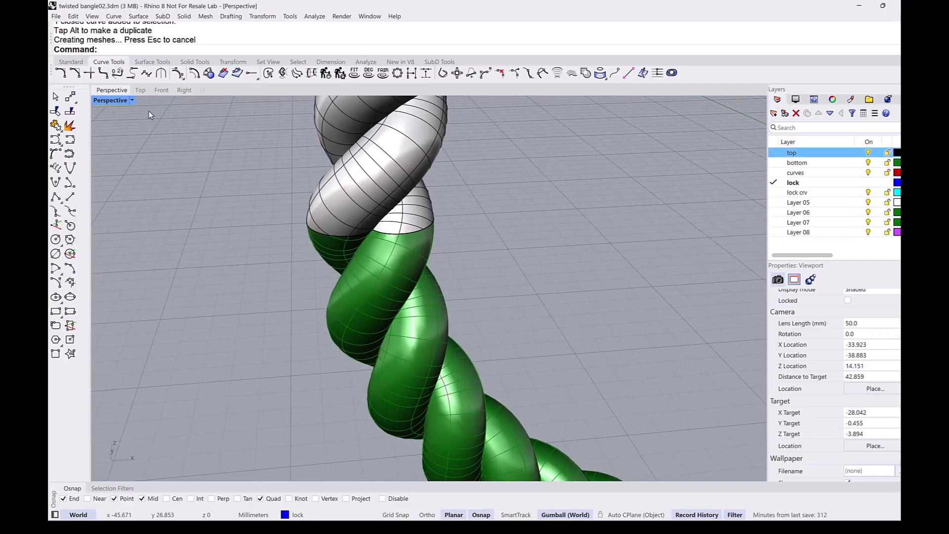
click(132, 101)
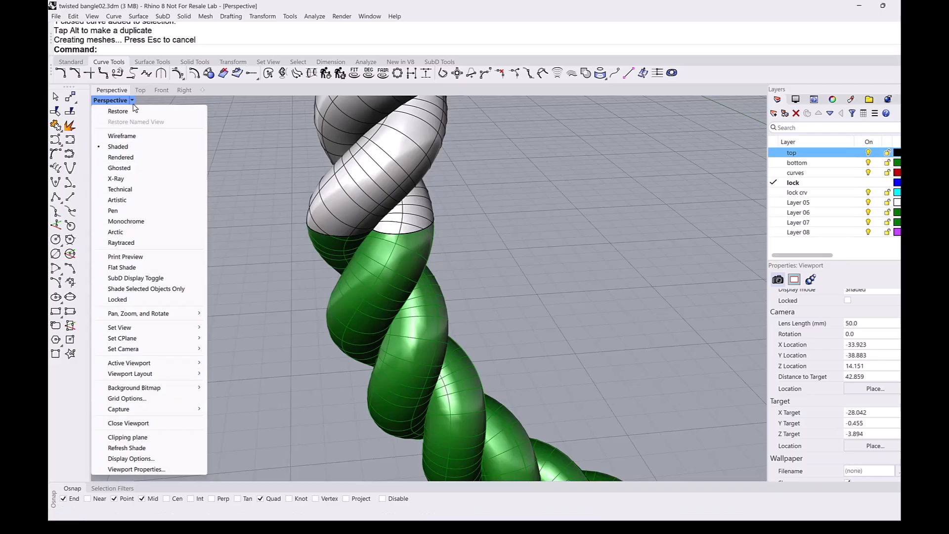
click(119, 168)
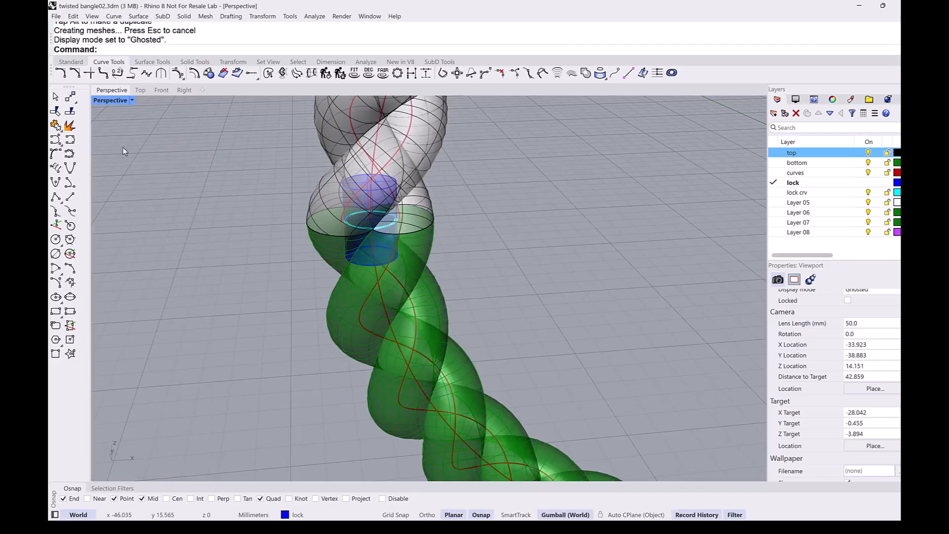
Step: Boolean-subtract the lock cylinder from the top and bottom bangle halves with DeleteCutters set to No
click(195, 61)
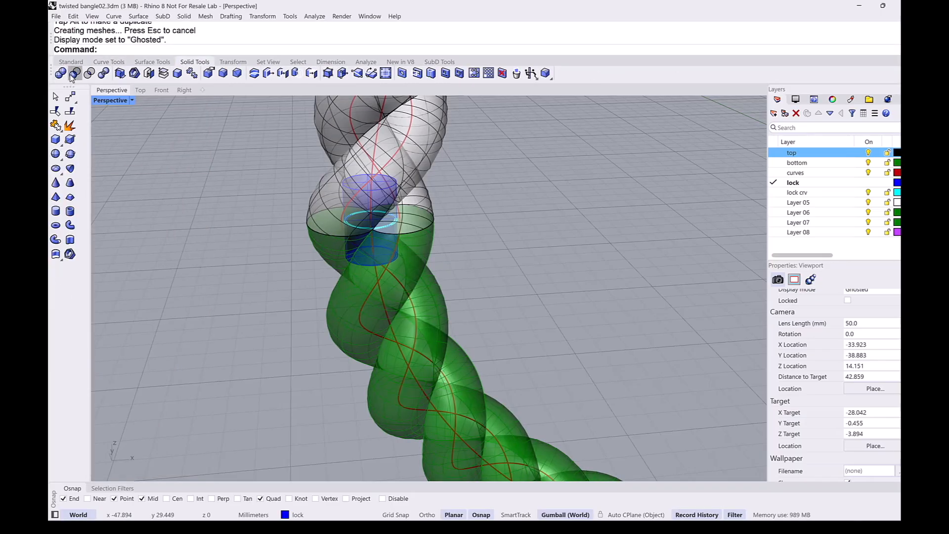
click(74, 74)
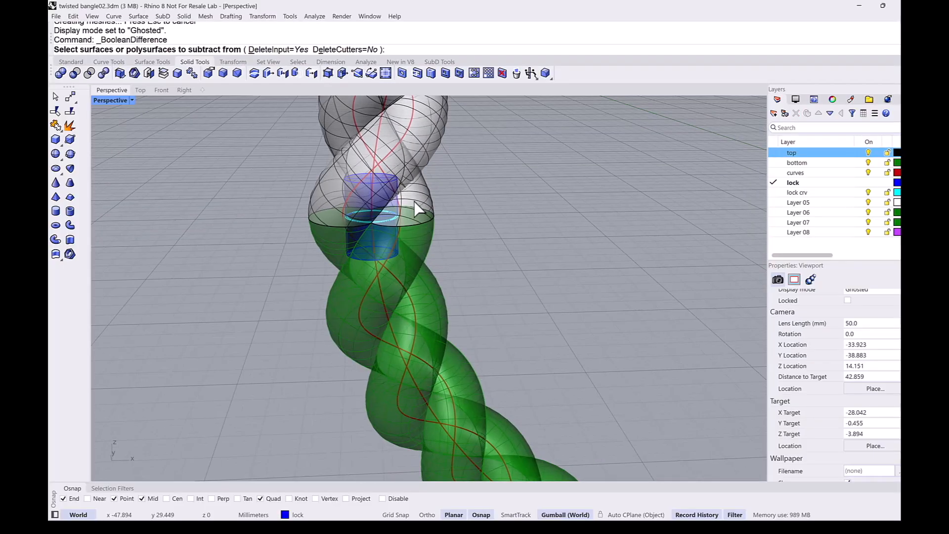
click(416, 222)
click(418, 250)
key(Return)
scroll(400, 188, up, 5)
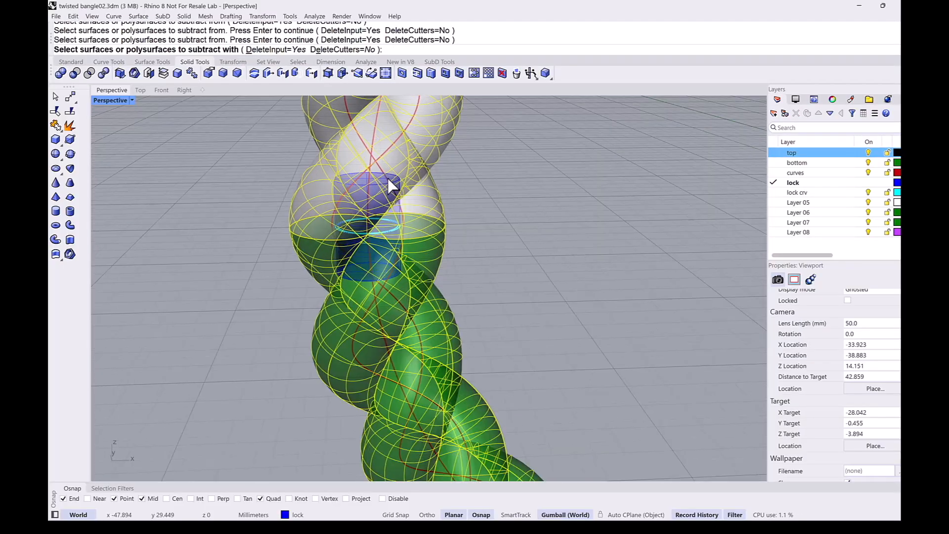
click(406, 186)
scroll(407, 190, down, 5)
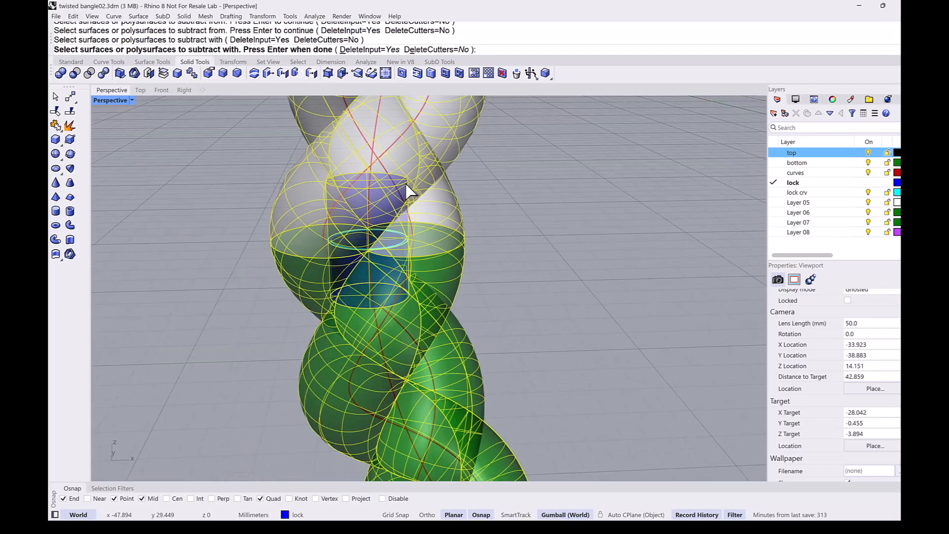
key(Return)
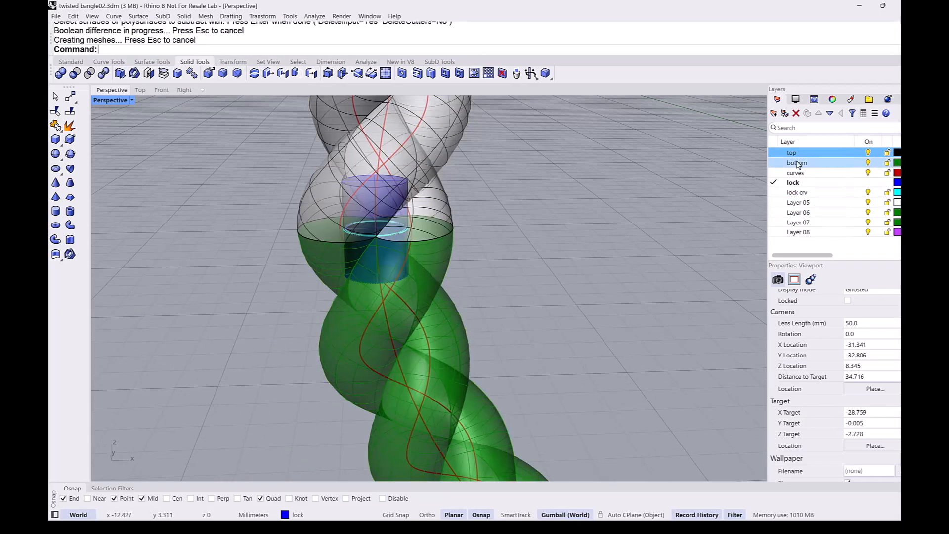
Step: Make "top" the current layer and hide the "lock" layer
click(773, 153)
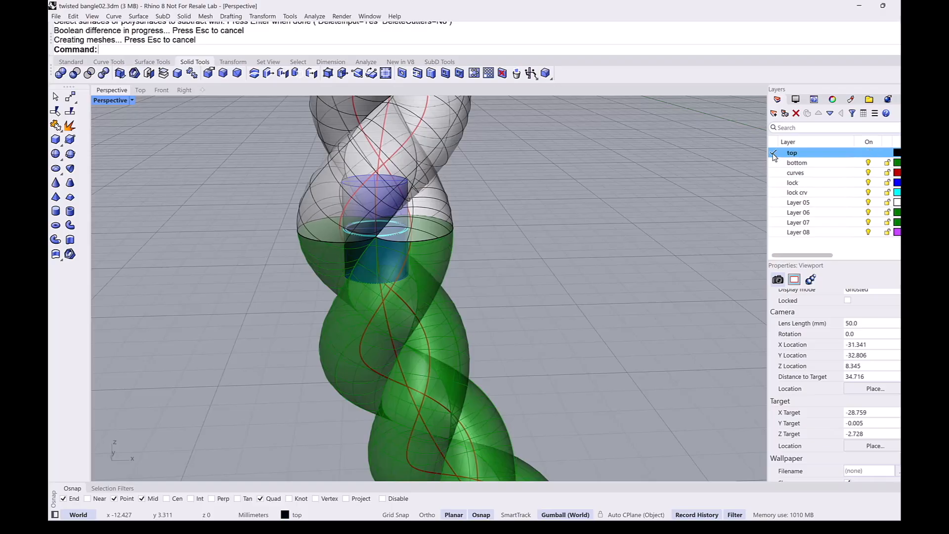
click(866, 183)
click(868, 183)
scroll(492, 237, down, 16)
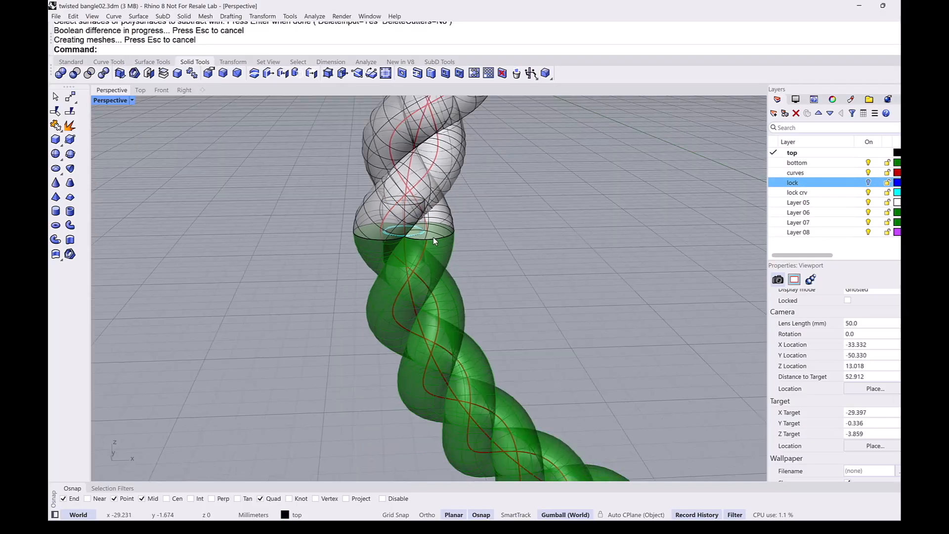
Step: View the whole bangle in Shaded display and hide the "curves" layer
right_drag(636, 236, 597, 232)
shift+right_drag(677, 234, 549, 192)
right_drag(530, 232, 513, 285)
mouse_move(536, 290)
right_down()
mouse_move(532, 270)
mouse_move(528, 277)
right_up()
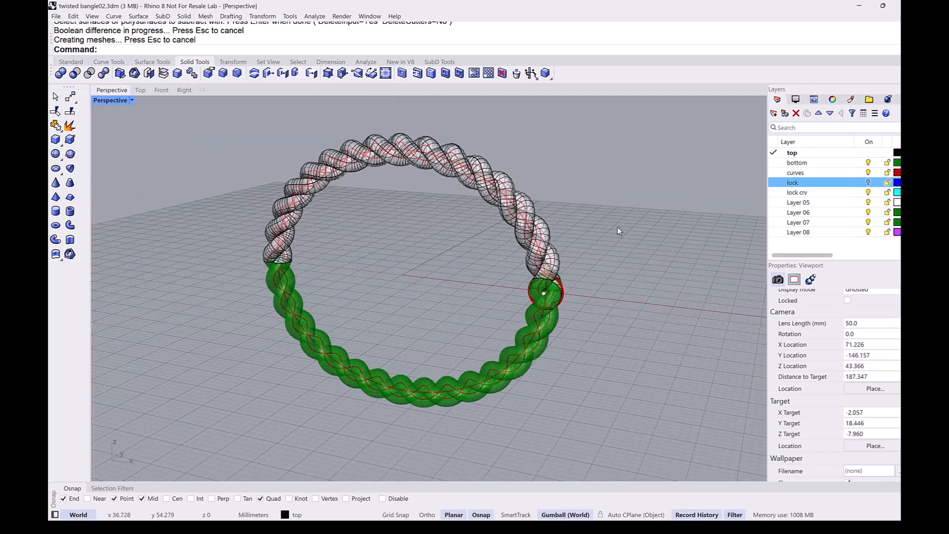
middle_click(618, 227)
click(544, 194)
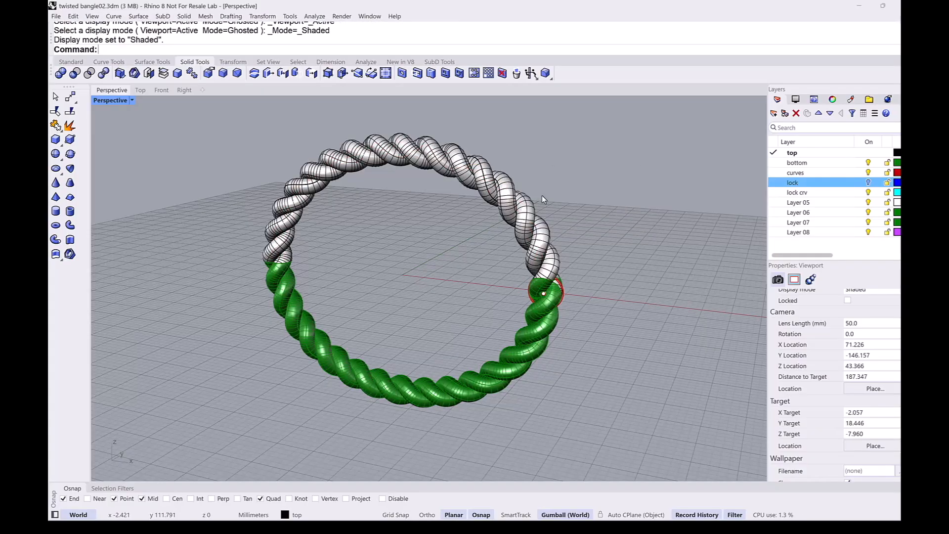
click(868, 173)
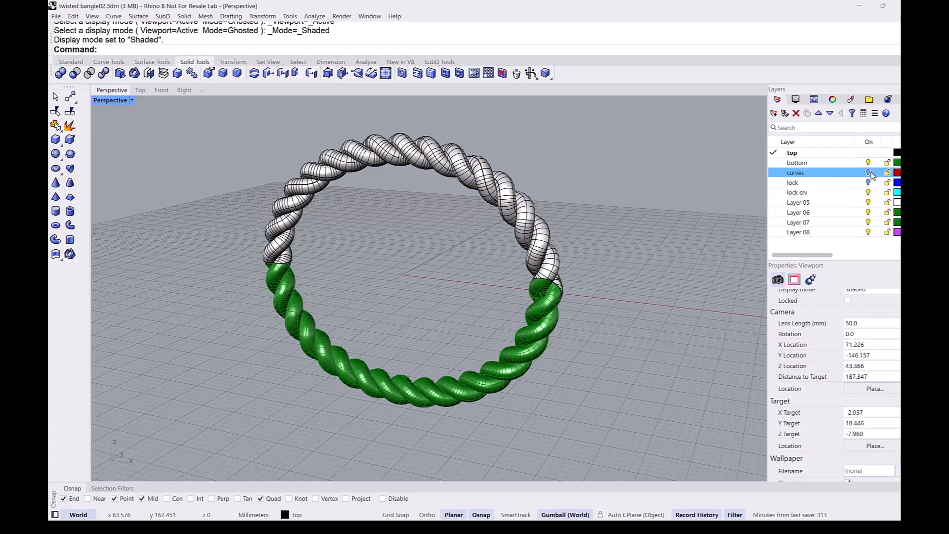
Step: Switch to the Front view in Shaded display and show the "curves" layer for the hinge centre
click(163, 90)
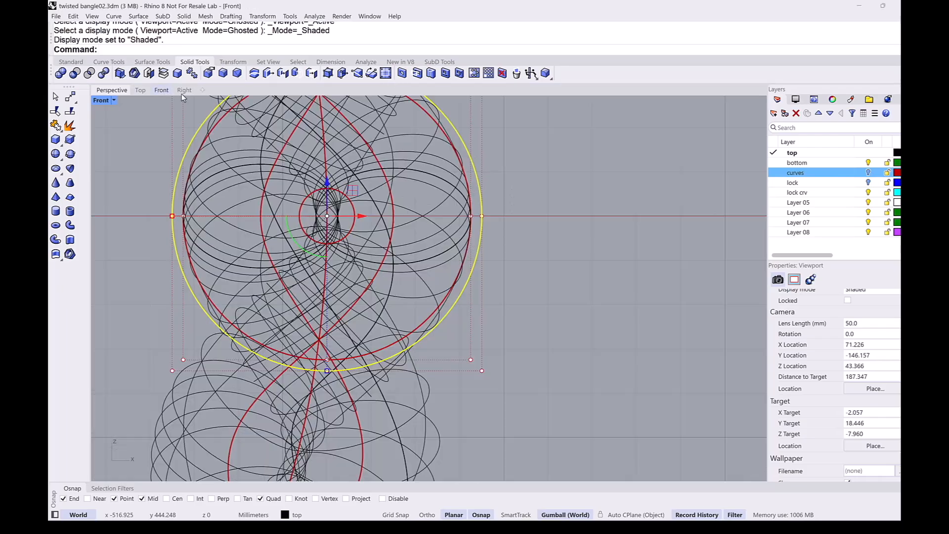
scroll(429, 224, down, 5)
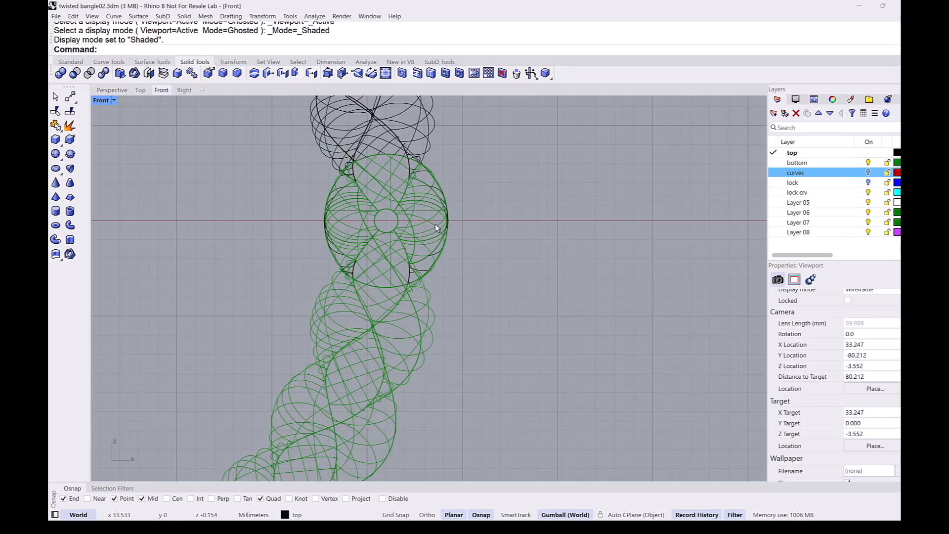
click(868, 172)
middle_click(520, 235)
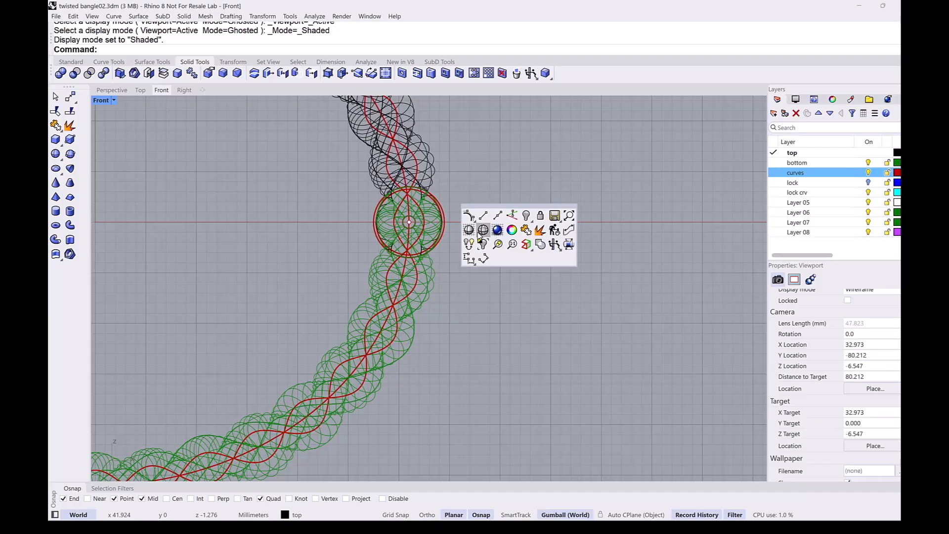
click(468, 230)
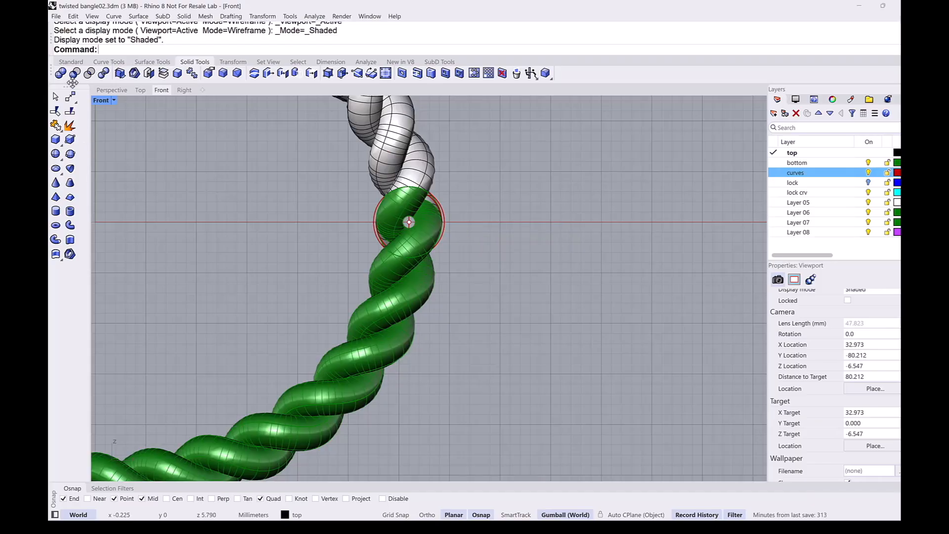
Step: Rotate the top half open about 14 degrees around the hinge pin's centre, and return to the Perspective view
click(71, 62)
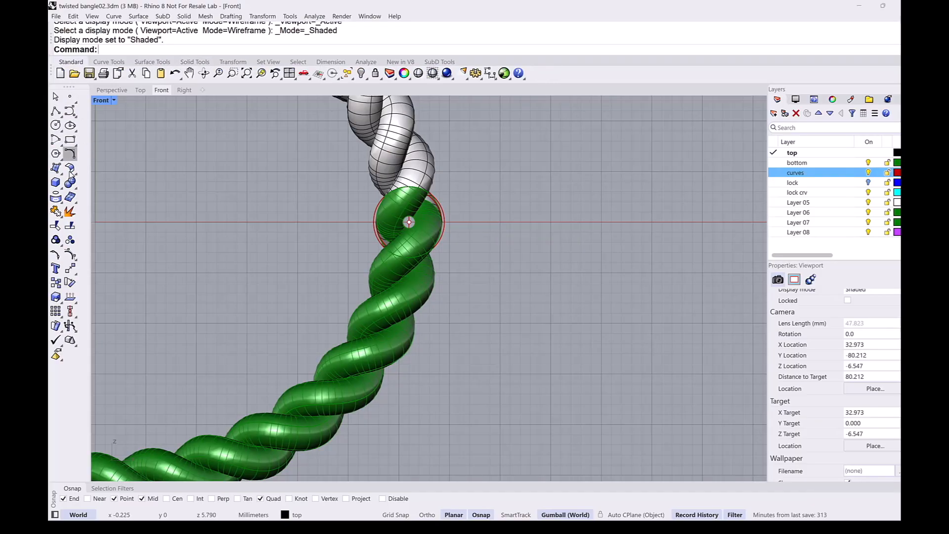
click(71, 282)
click(431, 171)
key(Return)
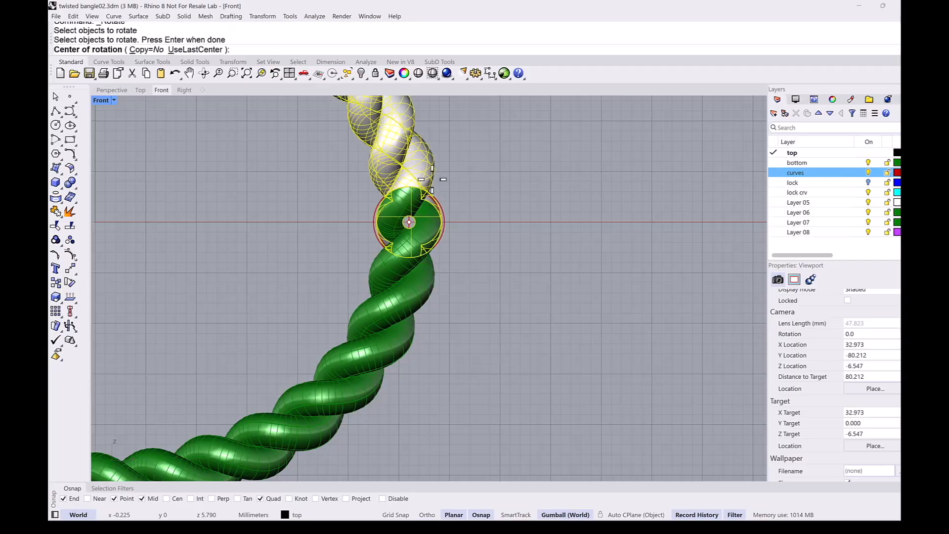
click(408, 221)
scroll(408, 222, down, 4)
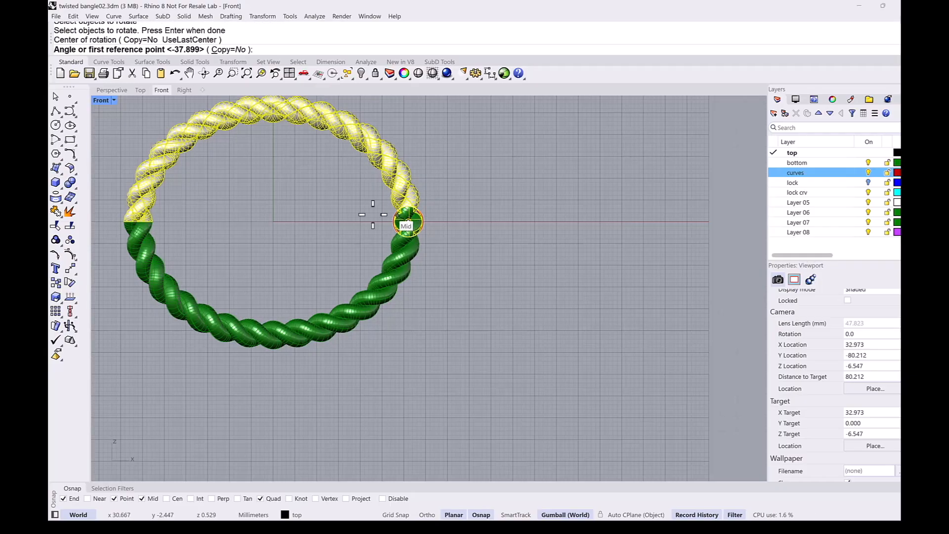
click(252, 192)
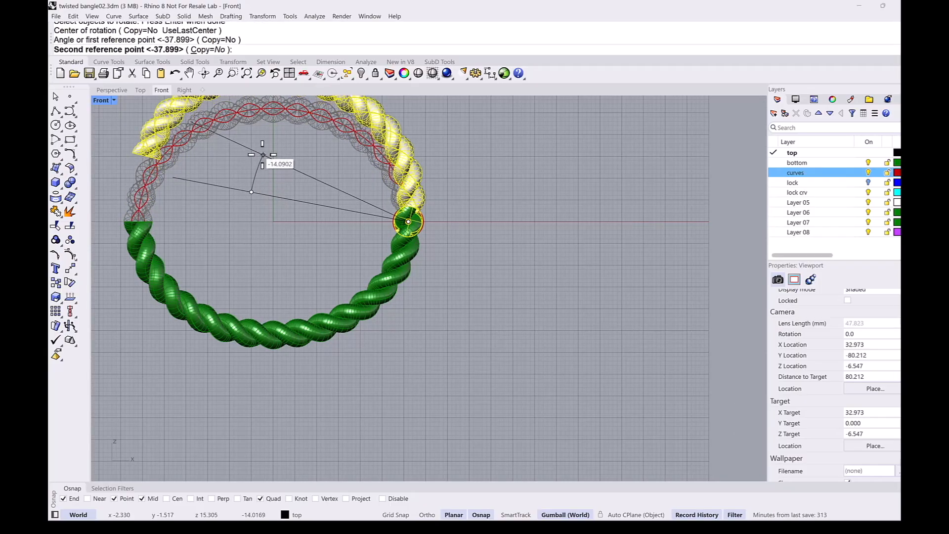
click(269, 159)
click(112, 89)
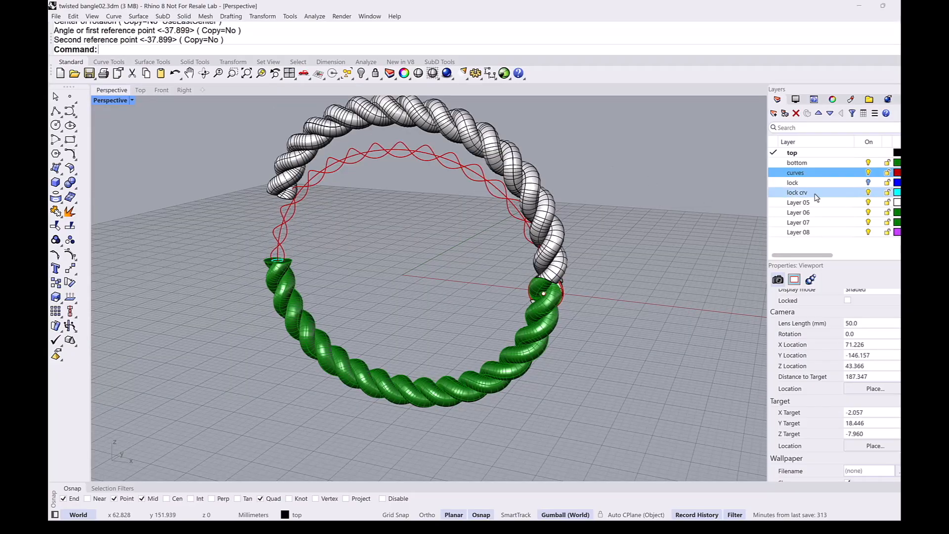